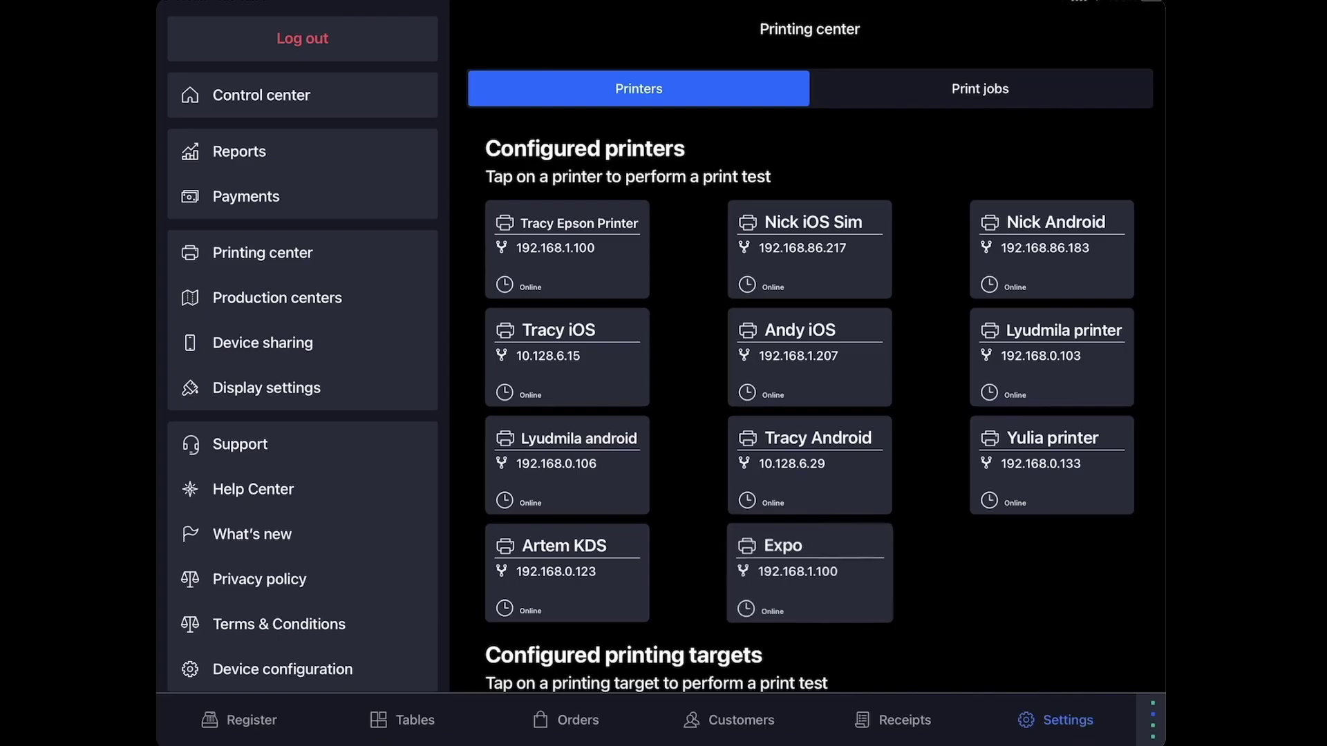
- Test-print the Expo printer, name the KDS 'Expo Station' and pick Lightspeed K as its POS
{"action": "left_click", "coordinate": [809, 572]}
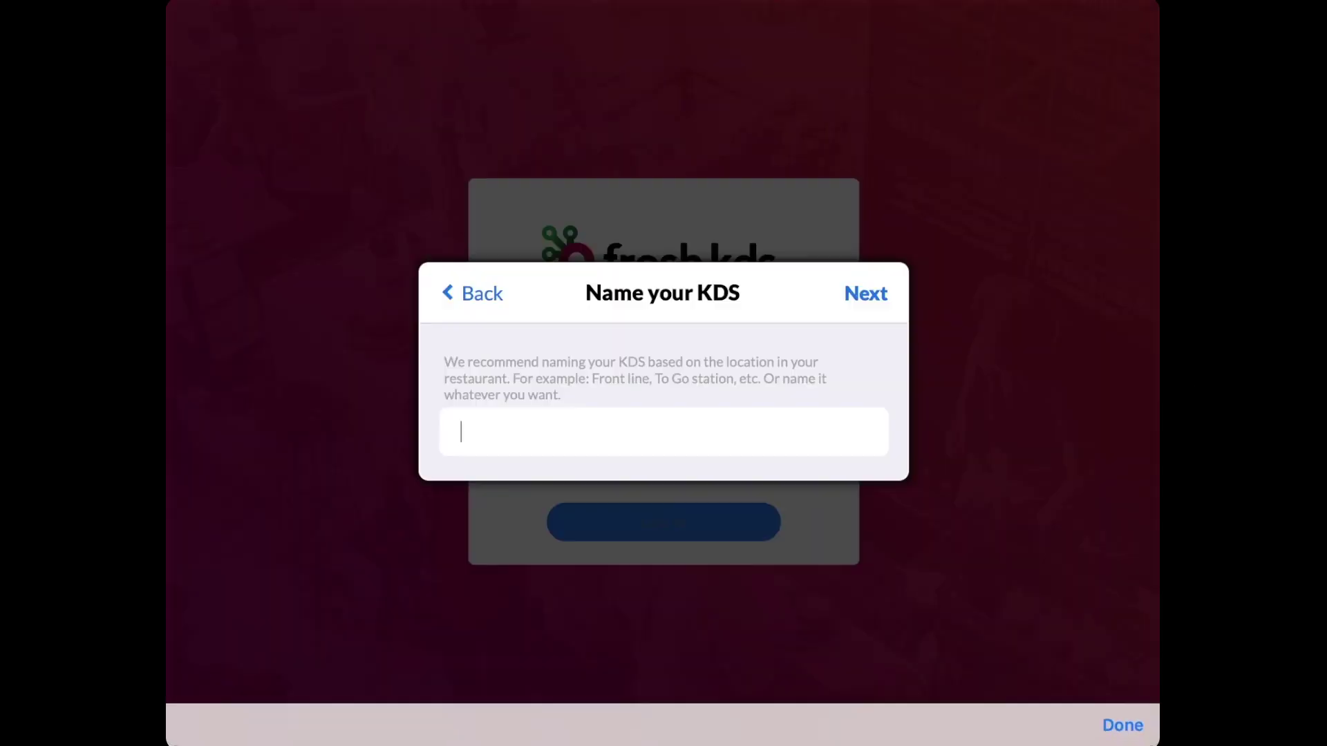
{"action": "type", "text": "Expo Station"}
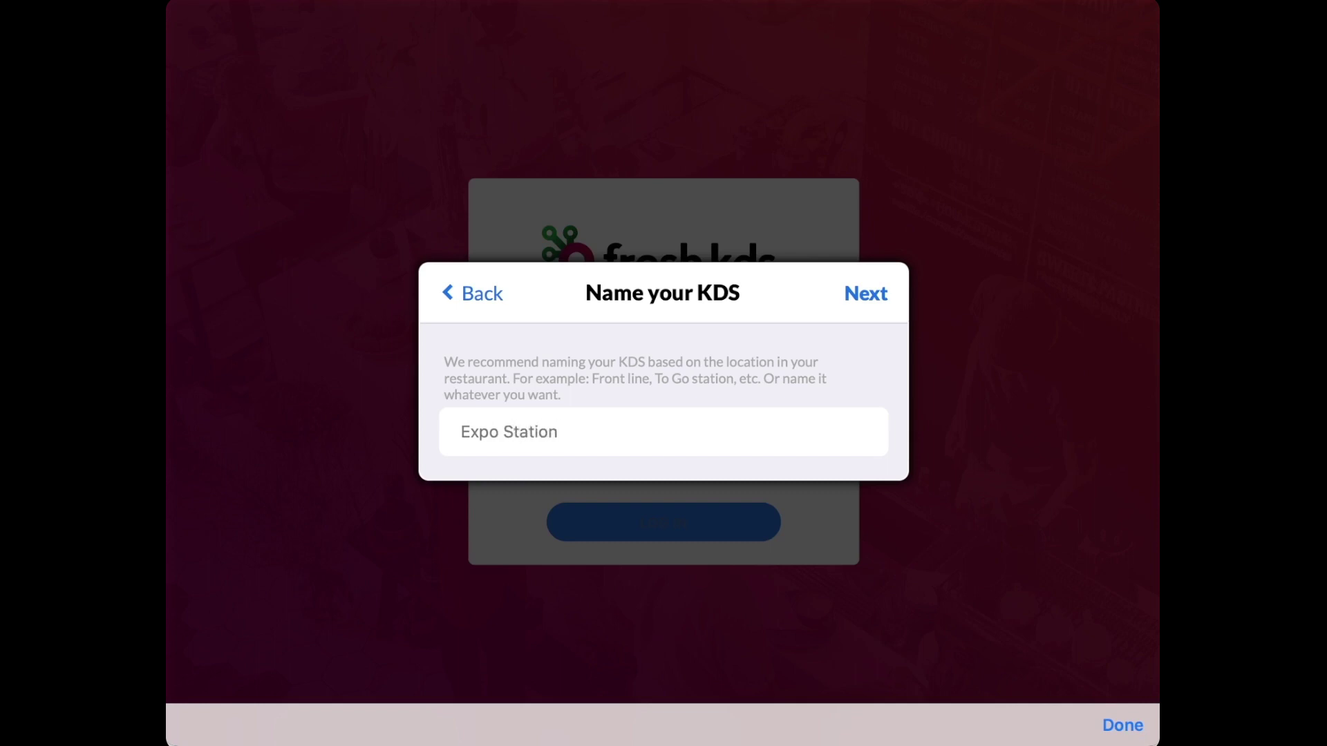
{"action": "left_click", "coordinate": [1122, 725]}
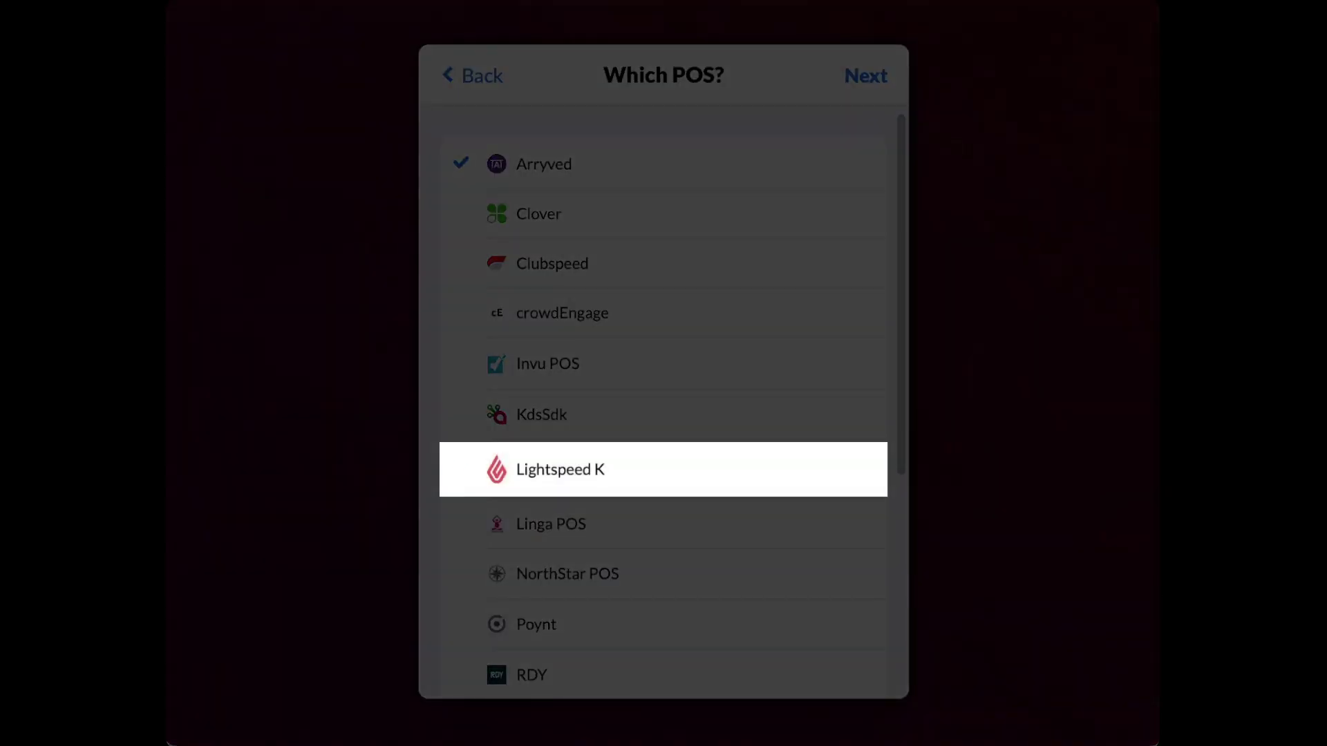
{"action": "left_click", "coordinate": [559, 469]}
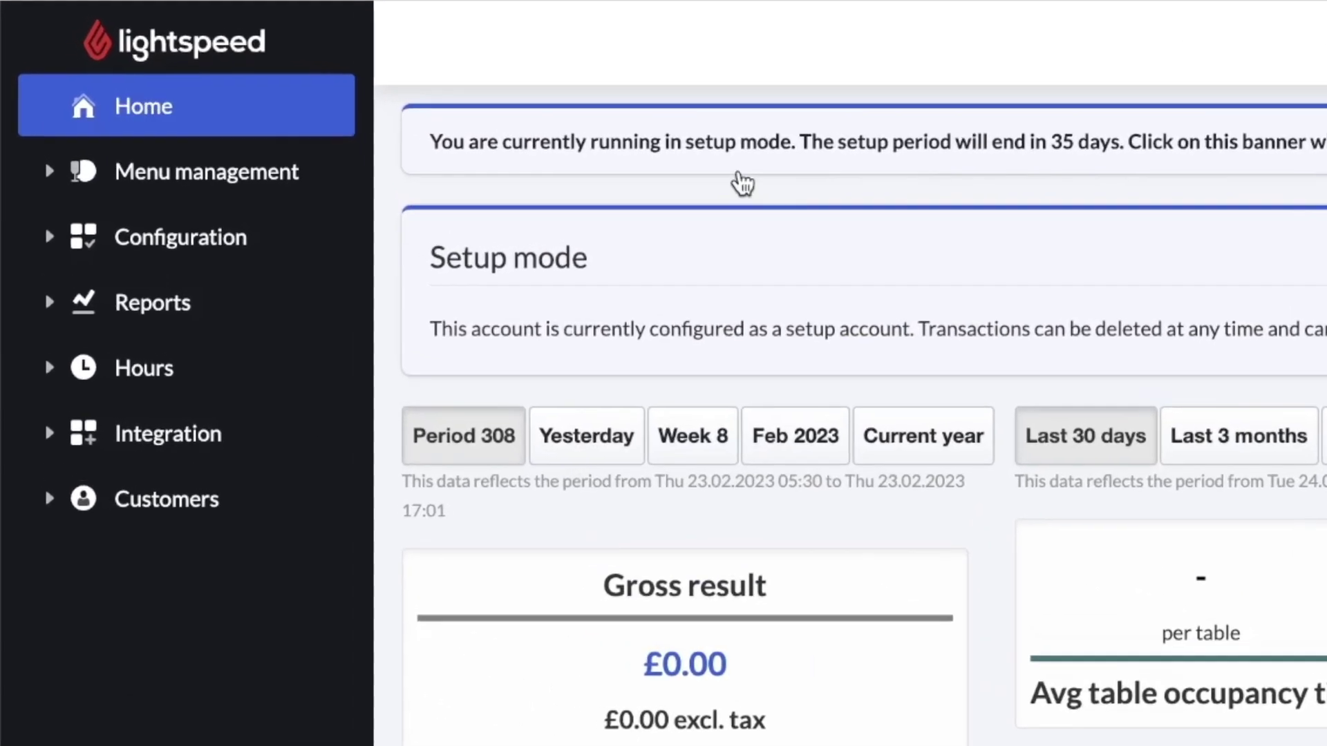
- Go to Configuration > Printing > Printers and start a new printer
{"action": "left_click", "coordinate": [72, 253]}
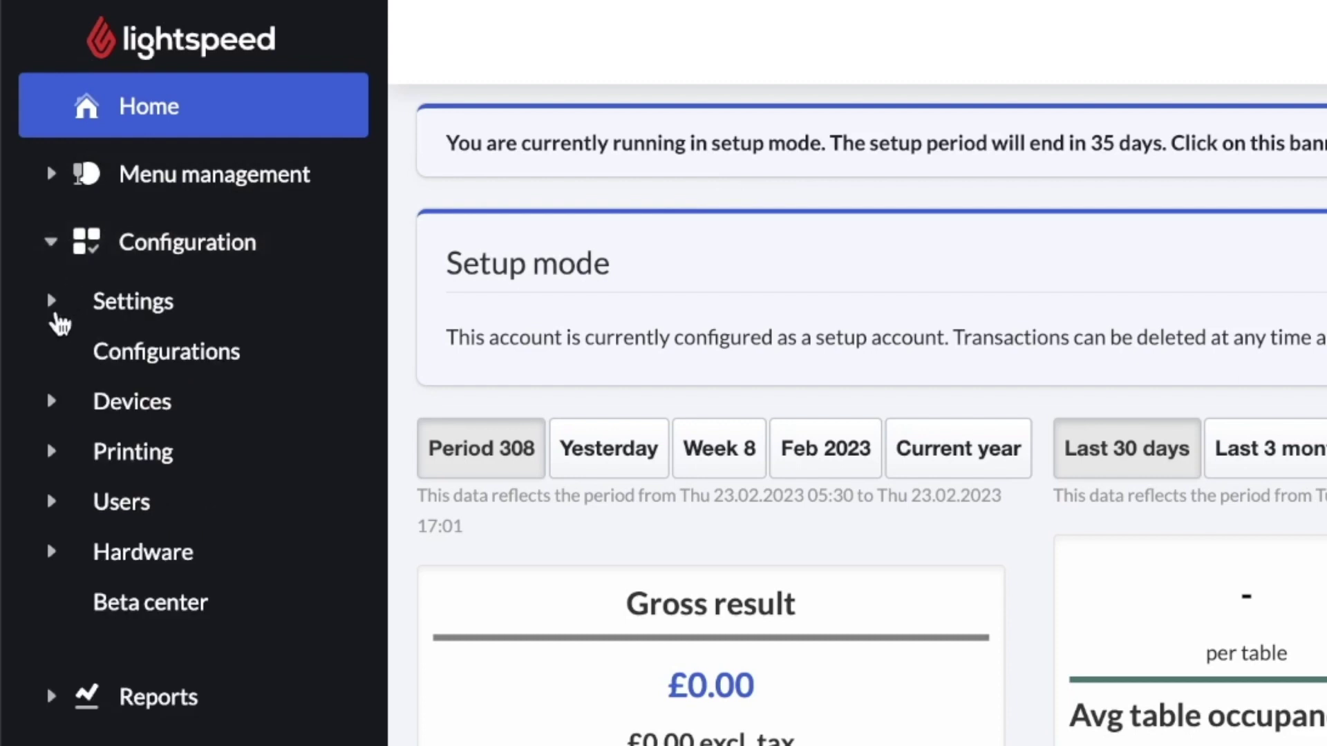
{"action": "left_click", "coordinate": [49, 450]}
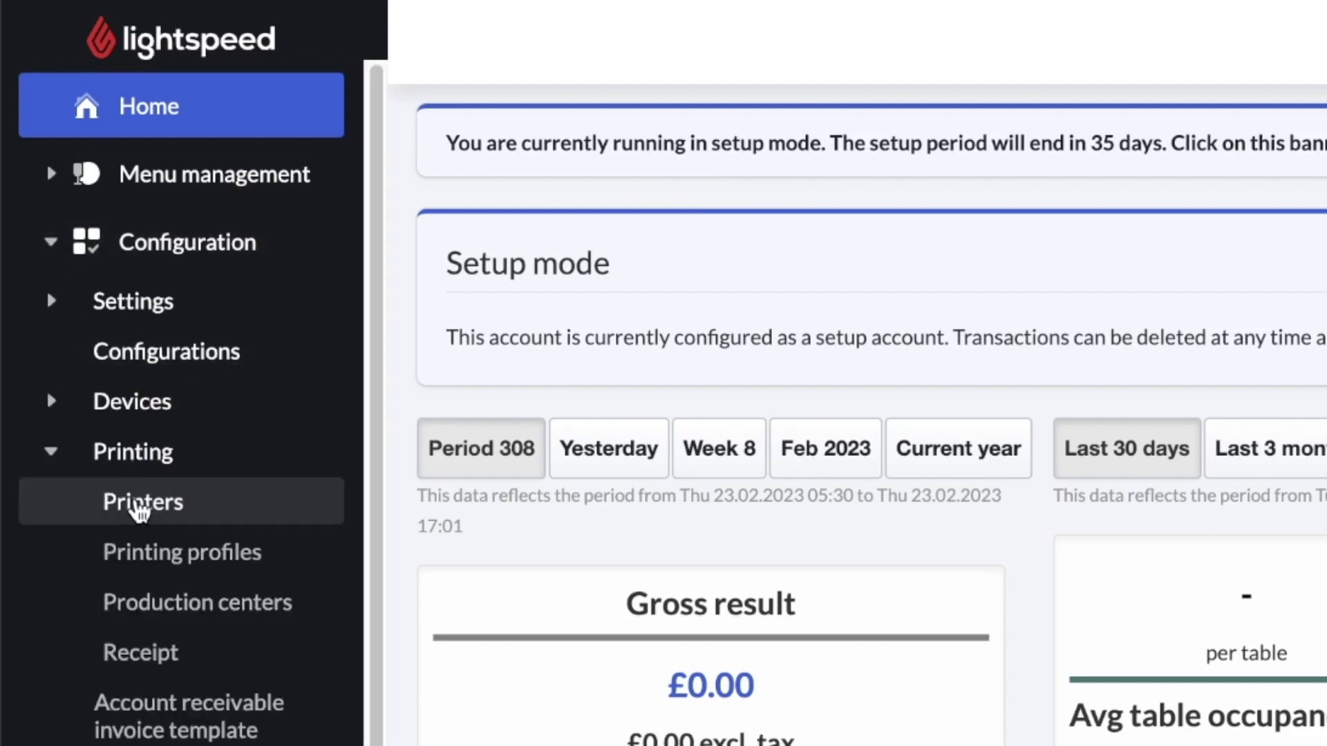
{"action": "left_click", "coordinate": [140, 510]}
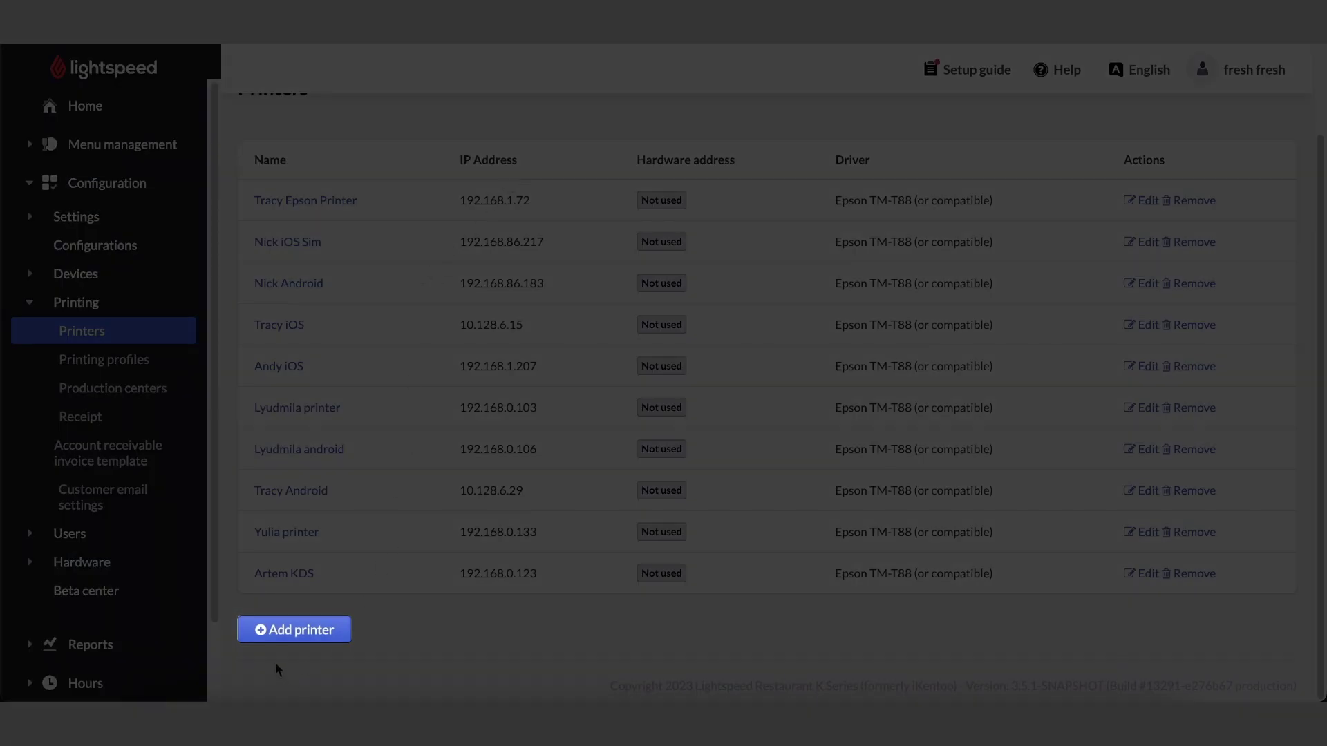
{"action": "left_click", "coordinate": [295, 640]}
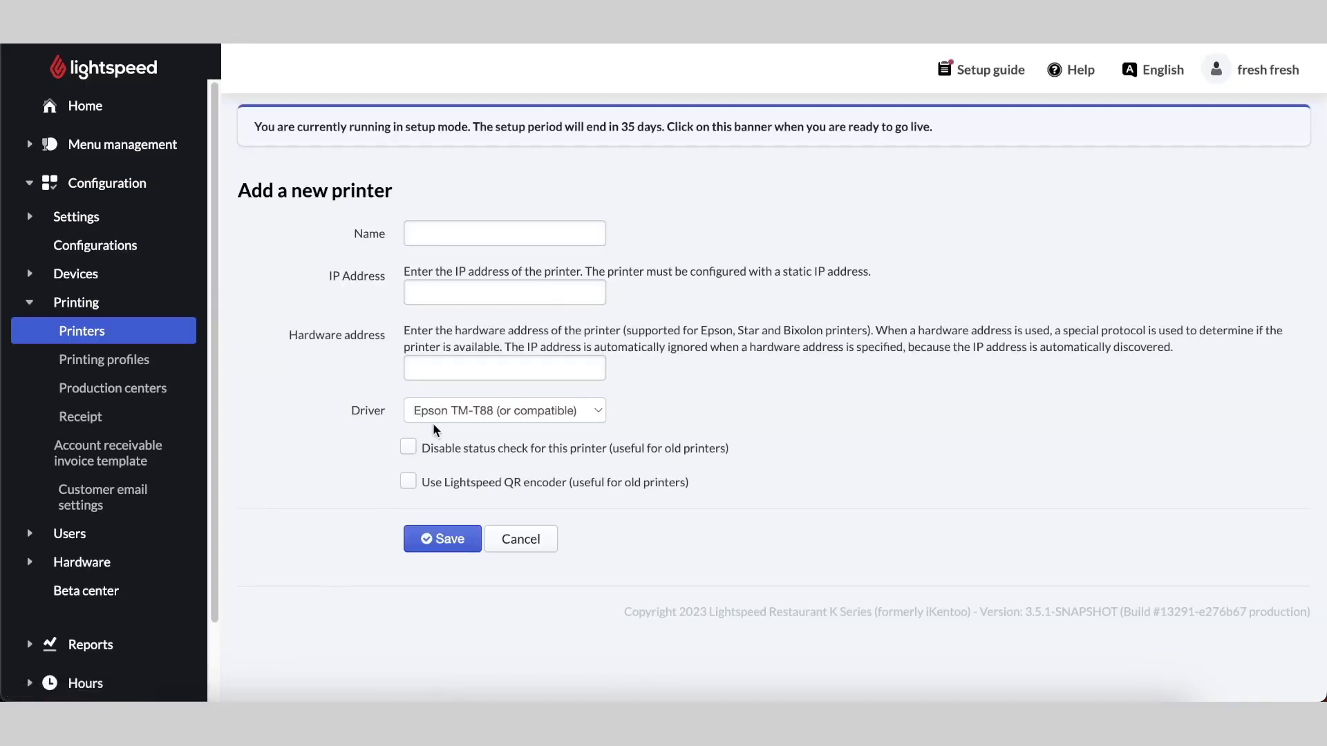
- Name the printer 'Expo', set IP 192.168.1.100, and keep the Epson TM-T88 driver
{"action": "left_click", "coordinate": [489, 230]}
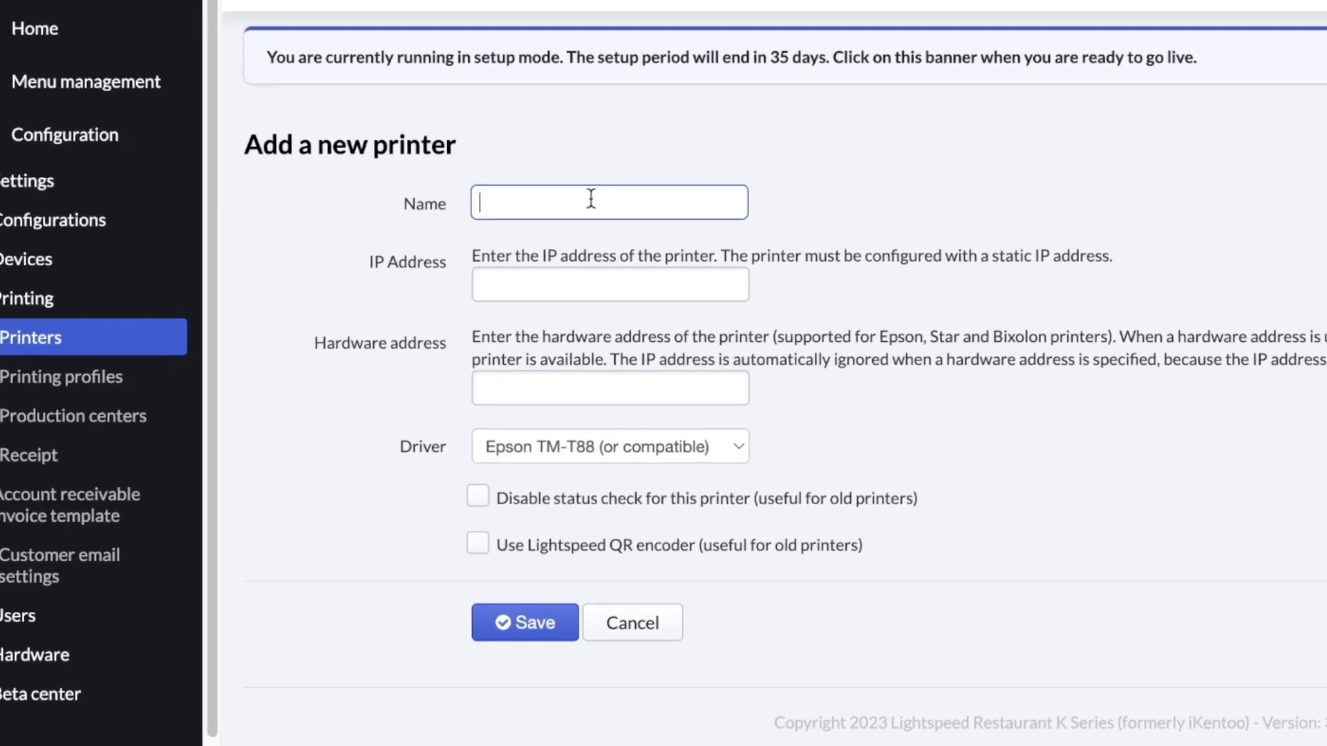
{"action": "type", "text": "Expo"}
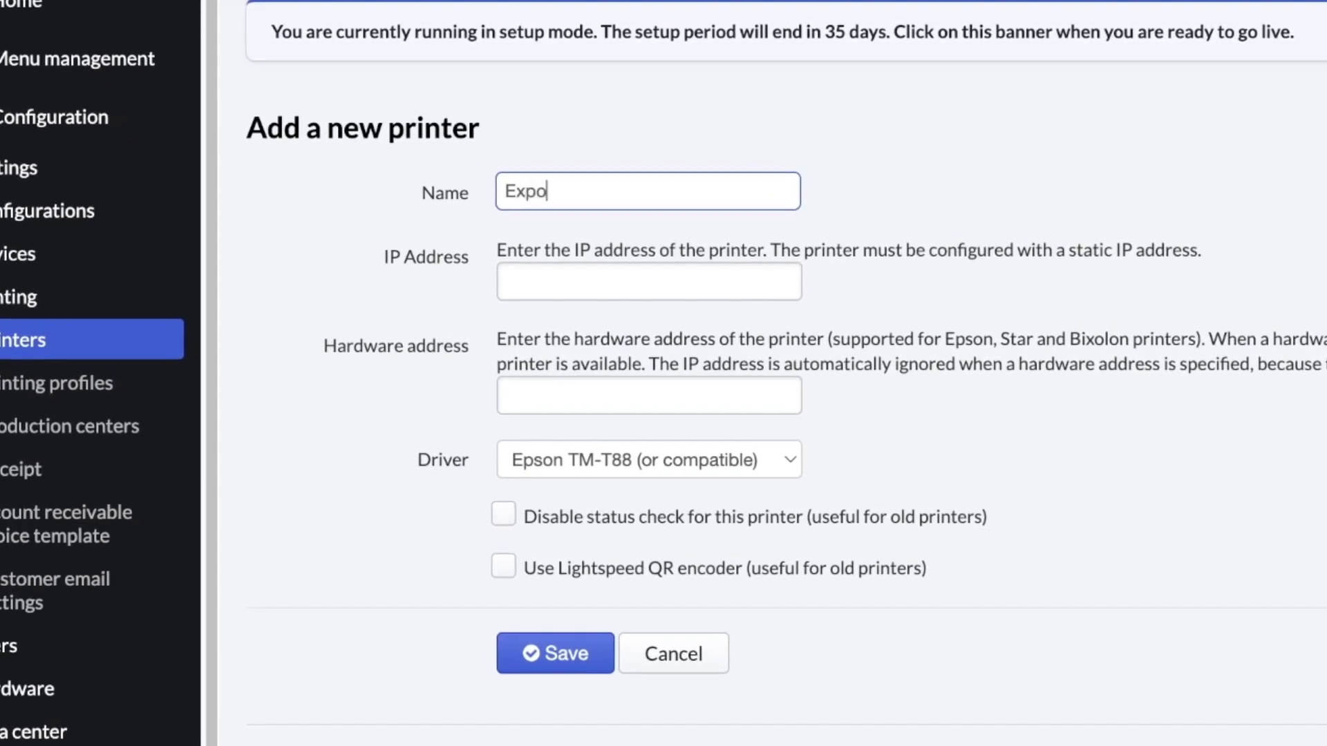
{"action": "left_click", "coordinate": [704, 270]}
{"action": "type", "text": "192.1"}
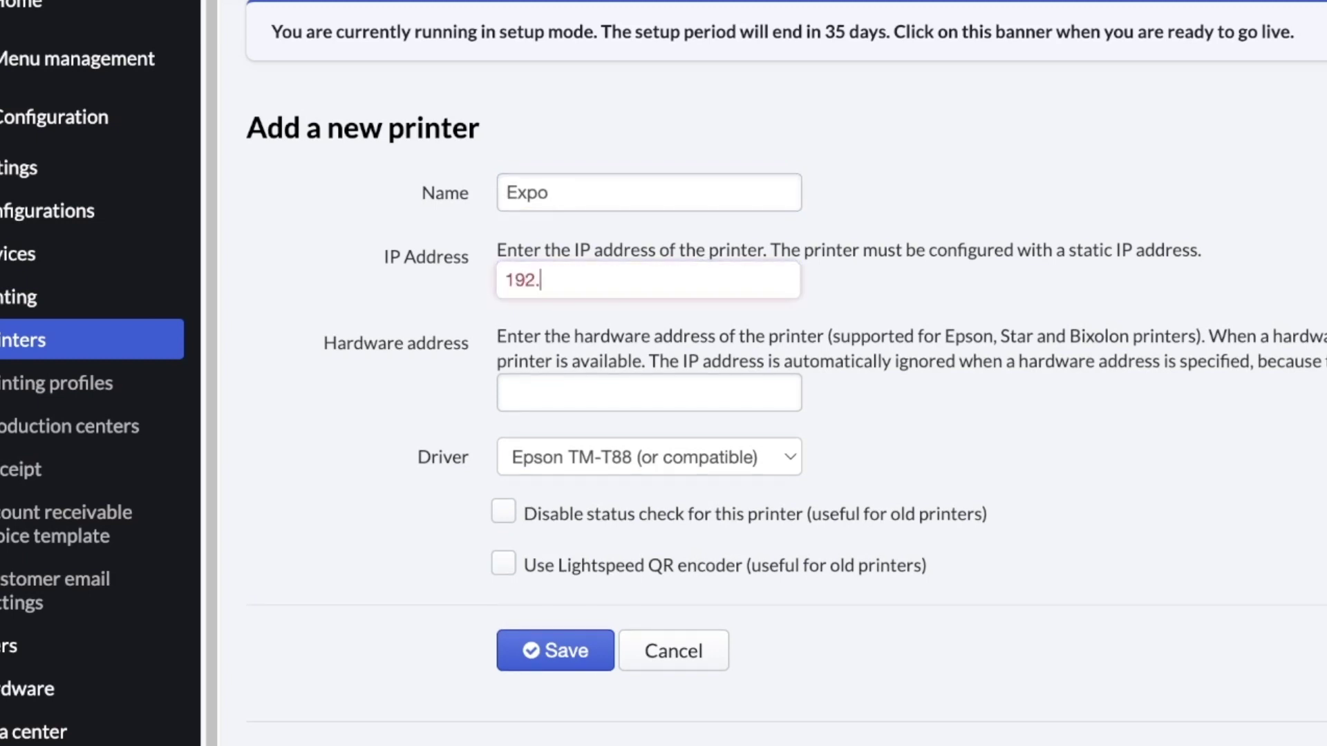
{"action": "type", "text": "68.1.100"}
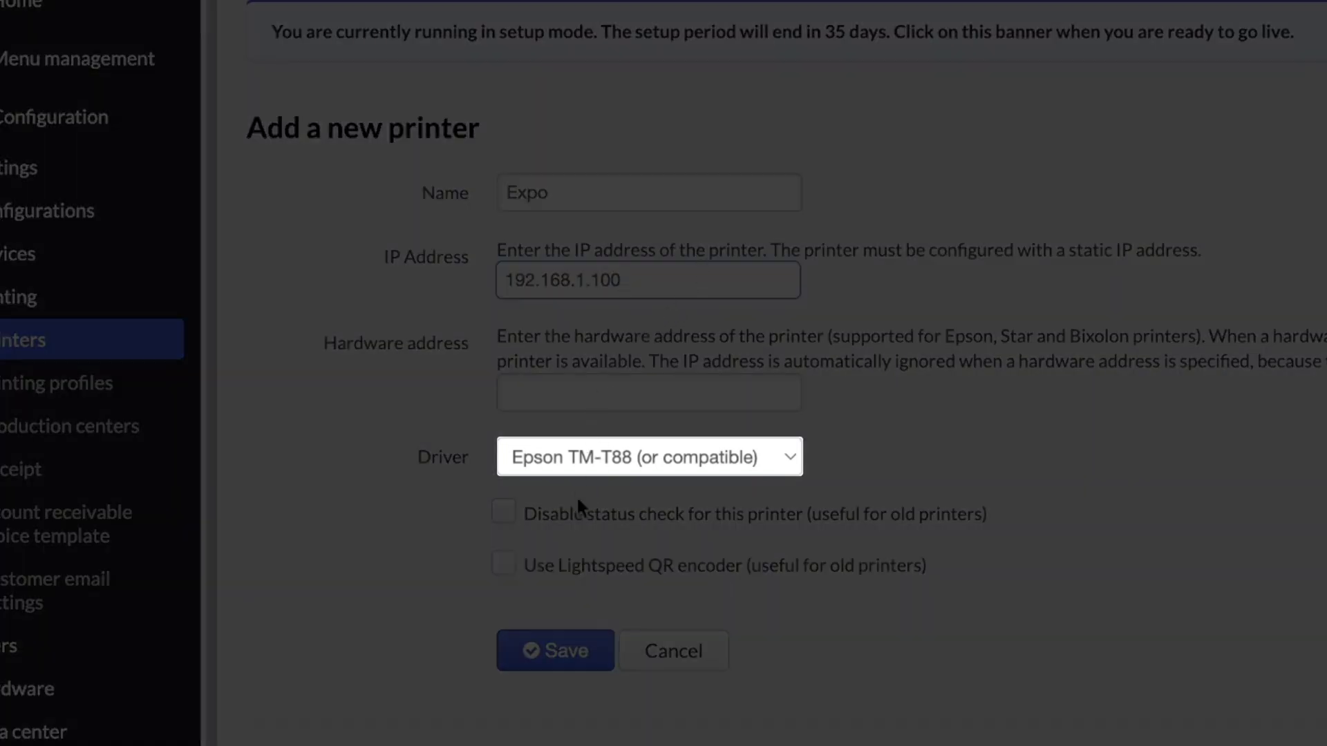
{"action": "left_click", "coordinate": [593, 467]}
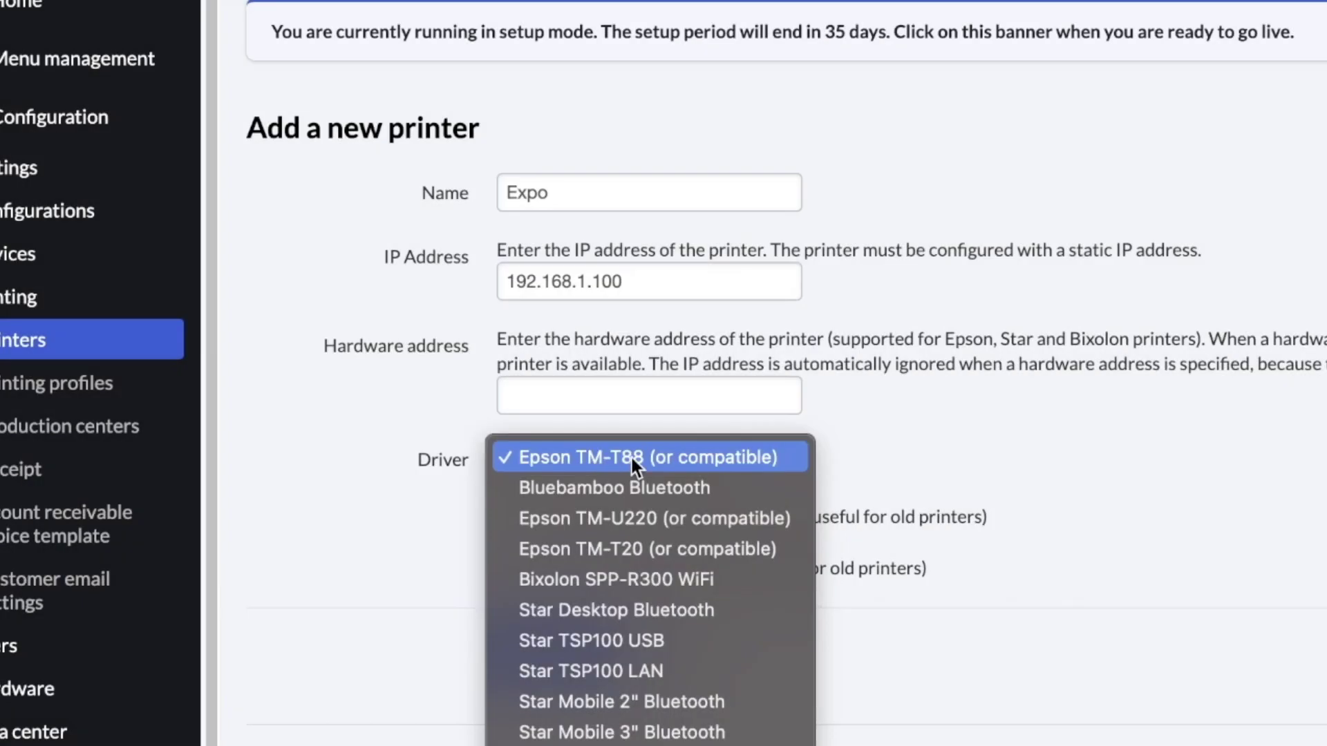
{"action": "left_click", "coordinate": [631, 456]}
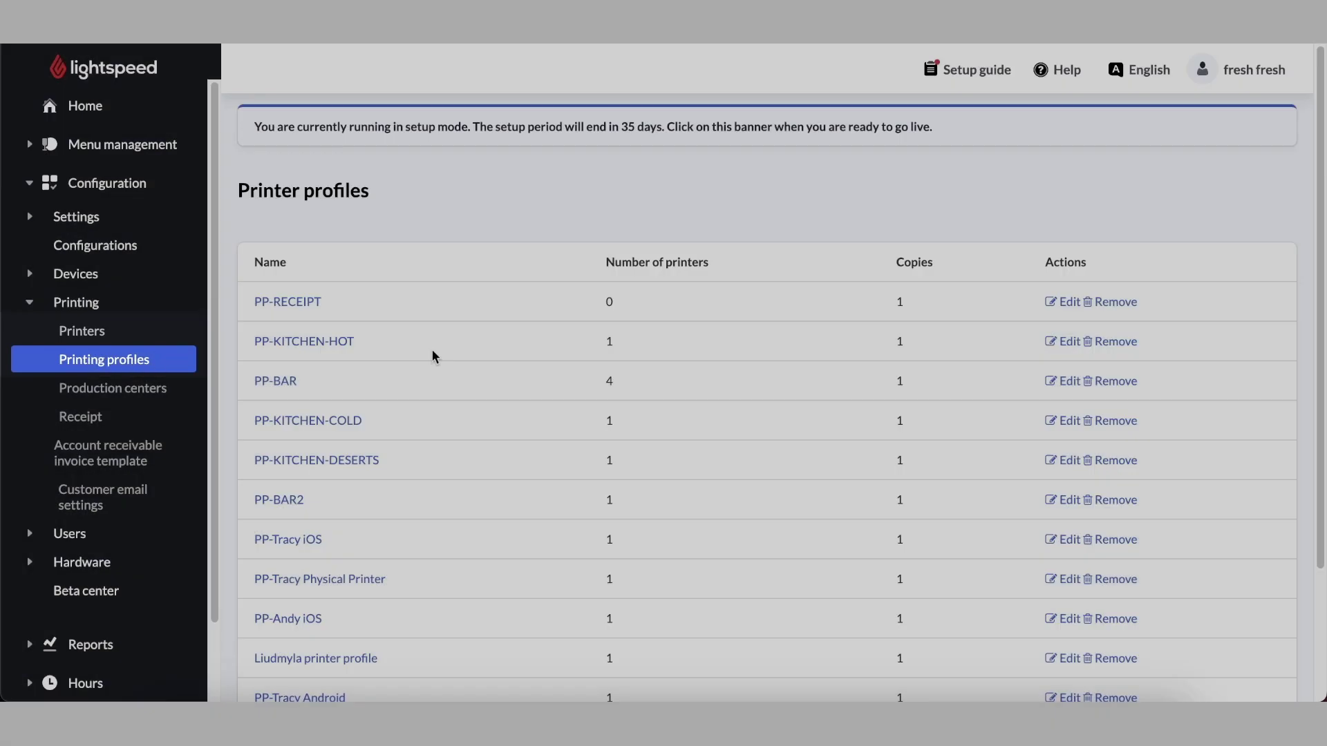
- Add printing profile 'PP-Expo' with the Expo printer selected and save it
{"action": "scroll", "coordinate": [433, 350], "scroll_direction": "down", "scroll_amount": 3}
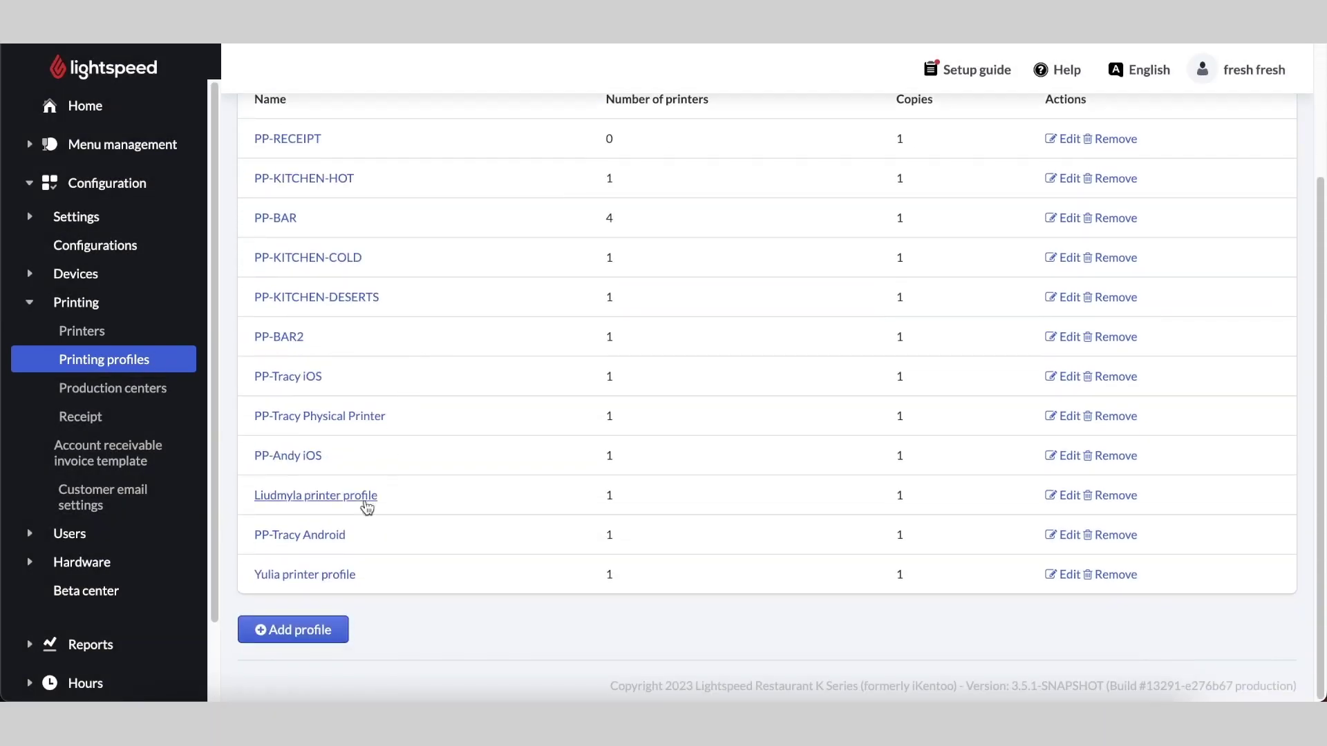
{"action": "left_click", "coordinate": [307, 630]}
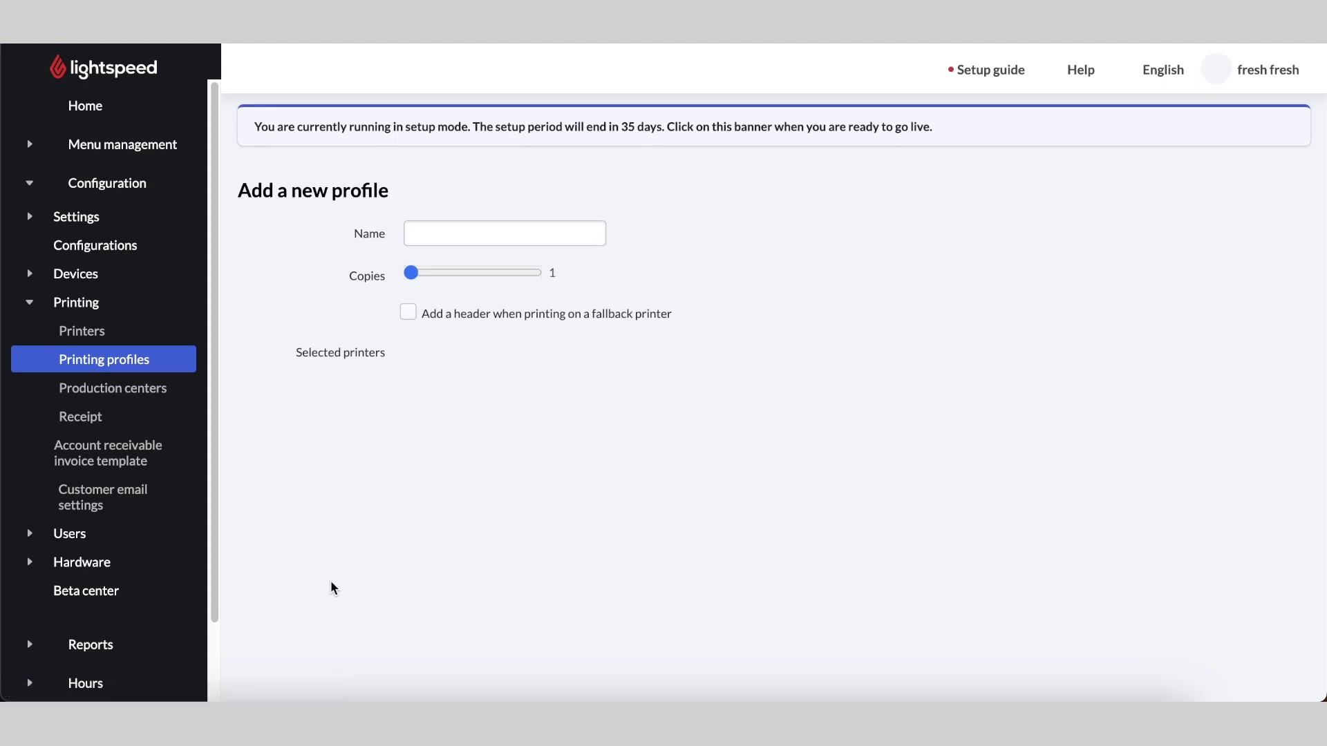
{"action": "left_click", "coordinate": [458, 233]}
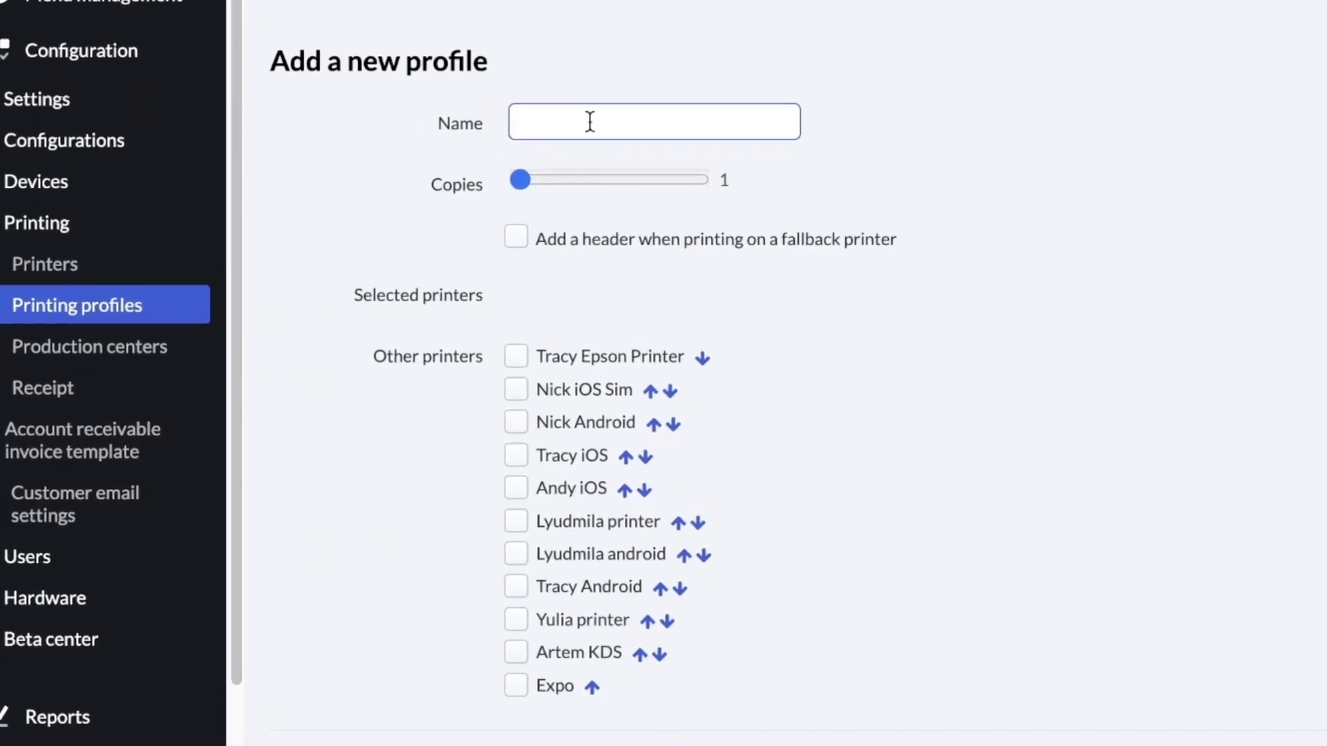
{"action": "type", "text": "PP-"}
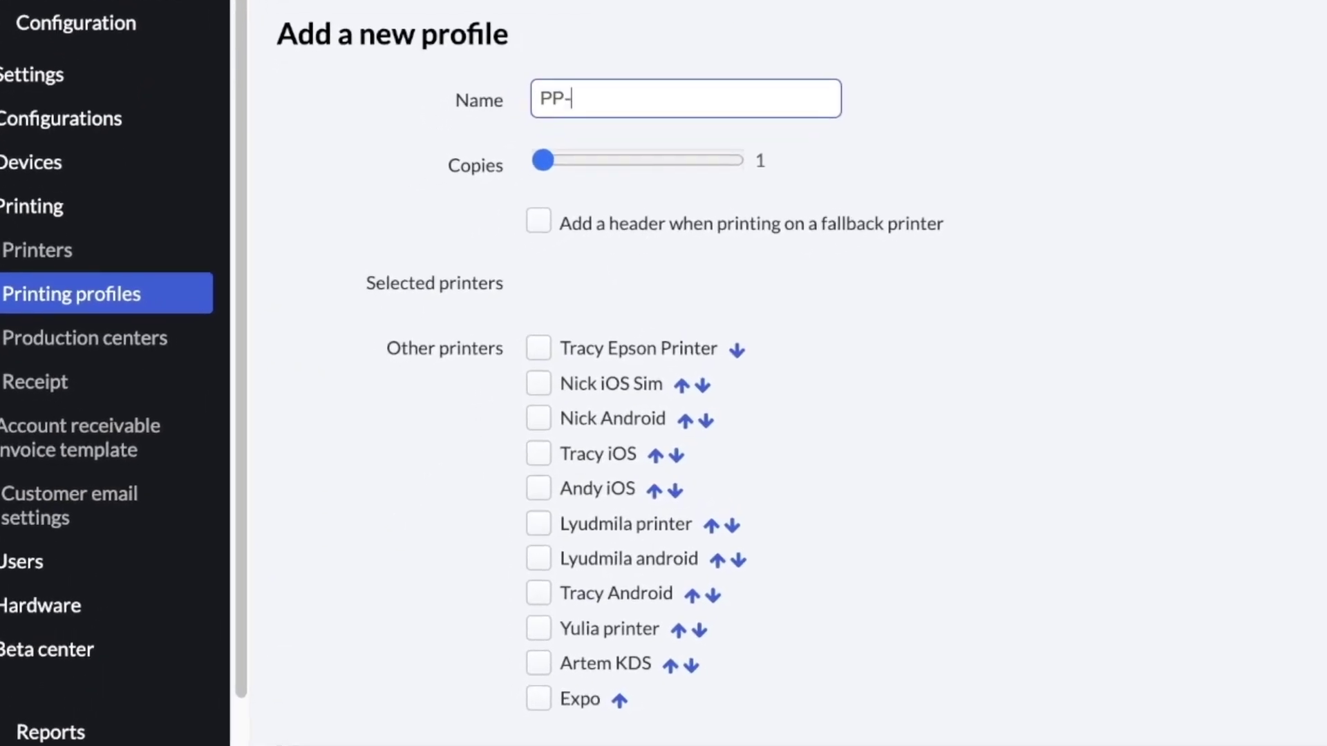
{"action": "type", "text": "Expo"}
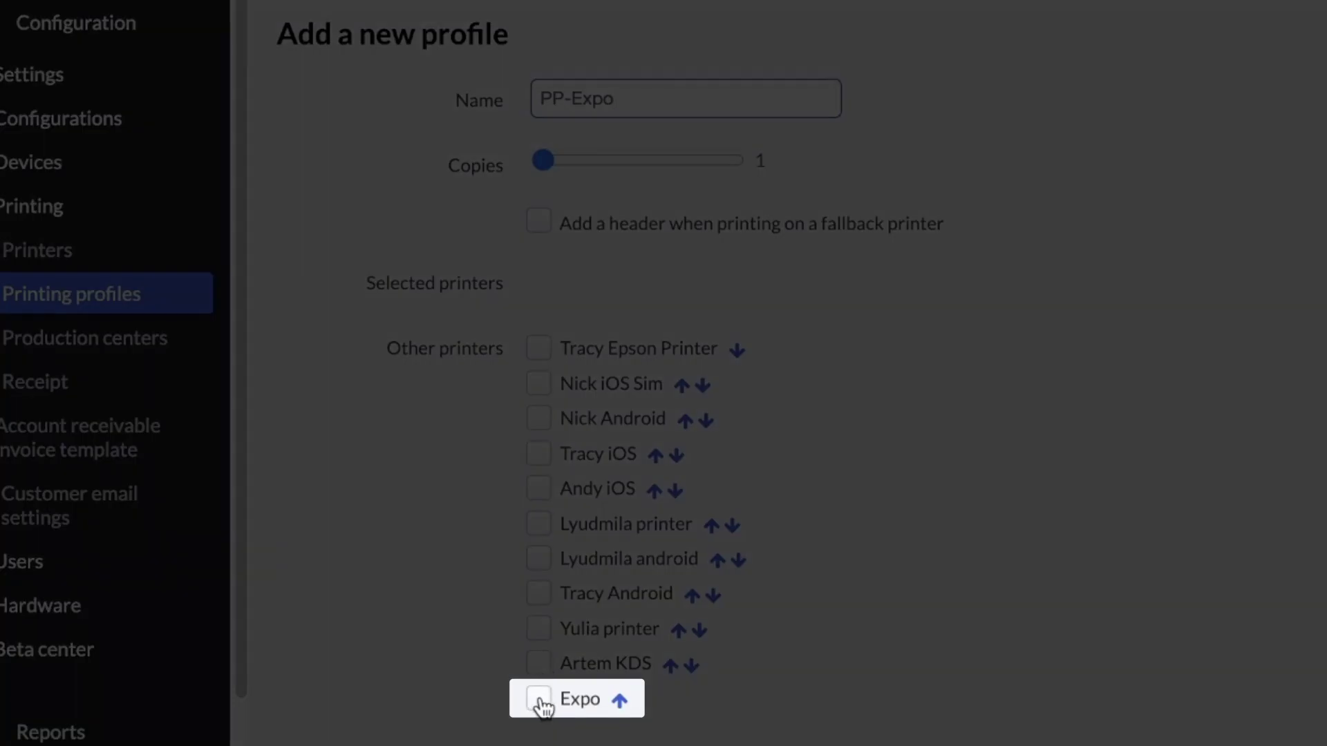
{"action": "left_click", "coordinate": [540, 699]}
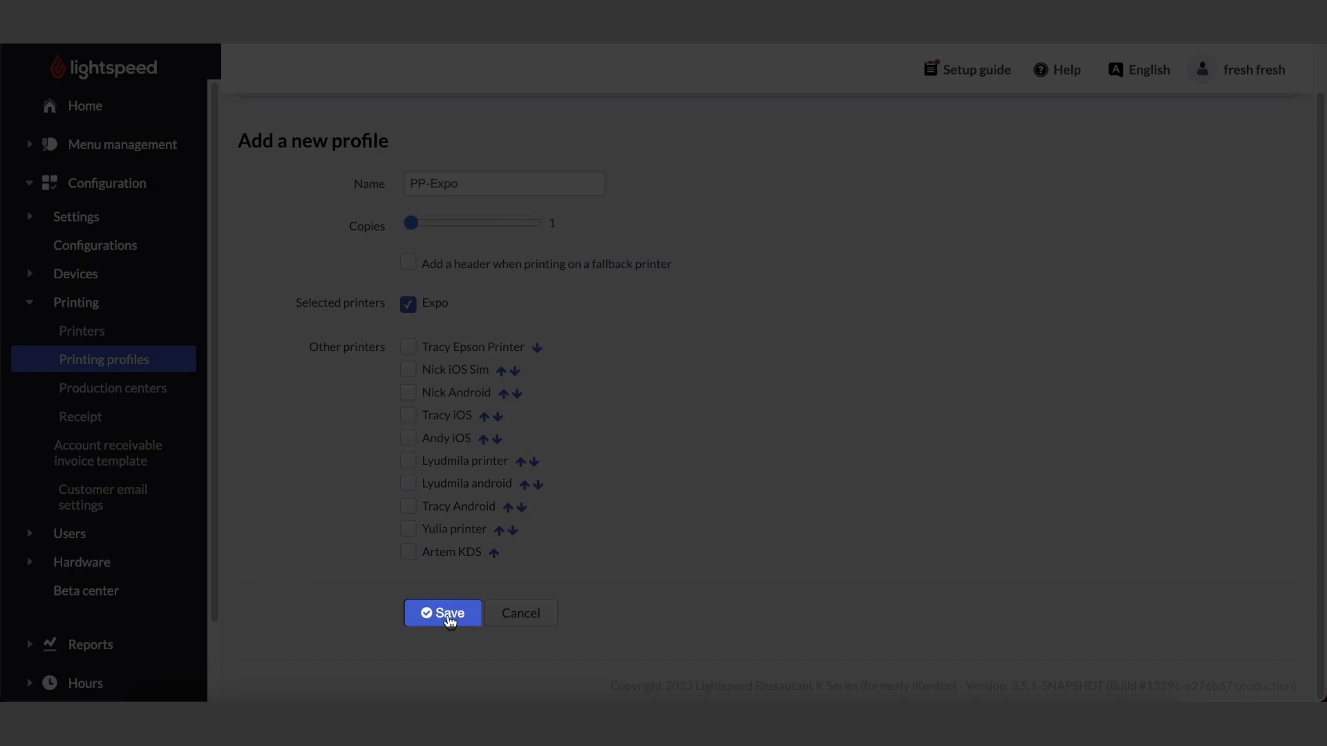
{"action": "left_click", "coordinate": [446, 614]}
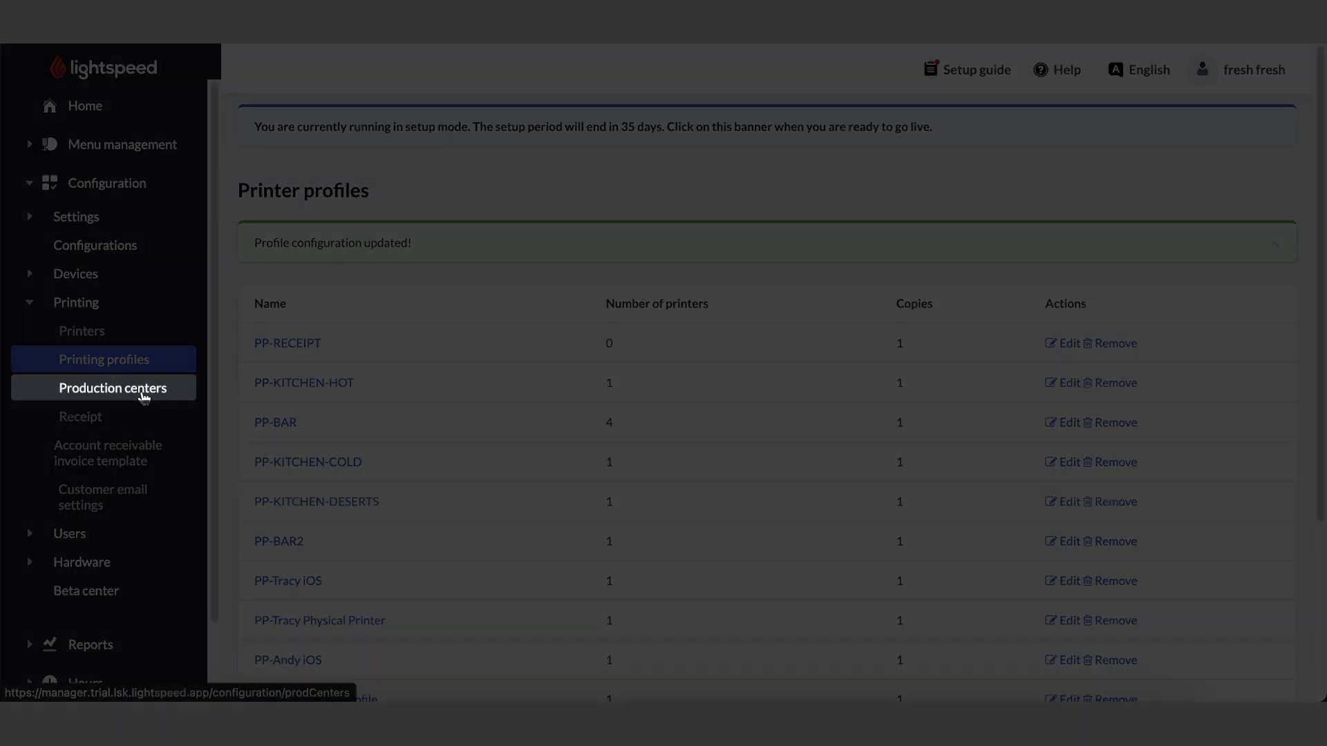
- Add a new production center named 'PC-Expo'
{"action": "left_click", "coordinate": [145, 395]}
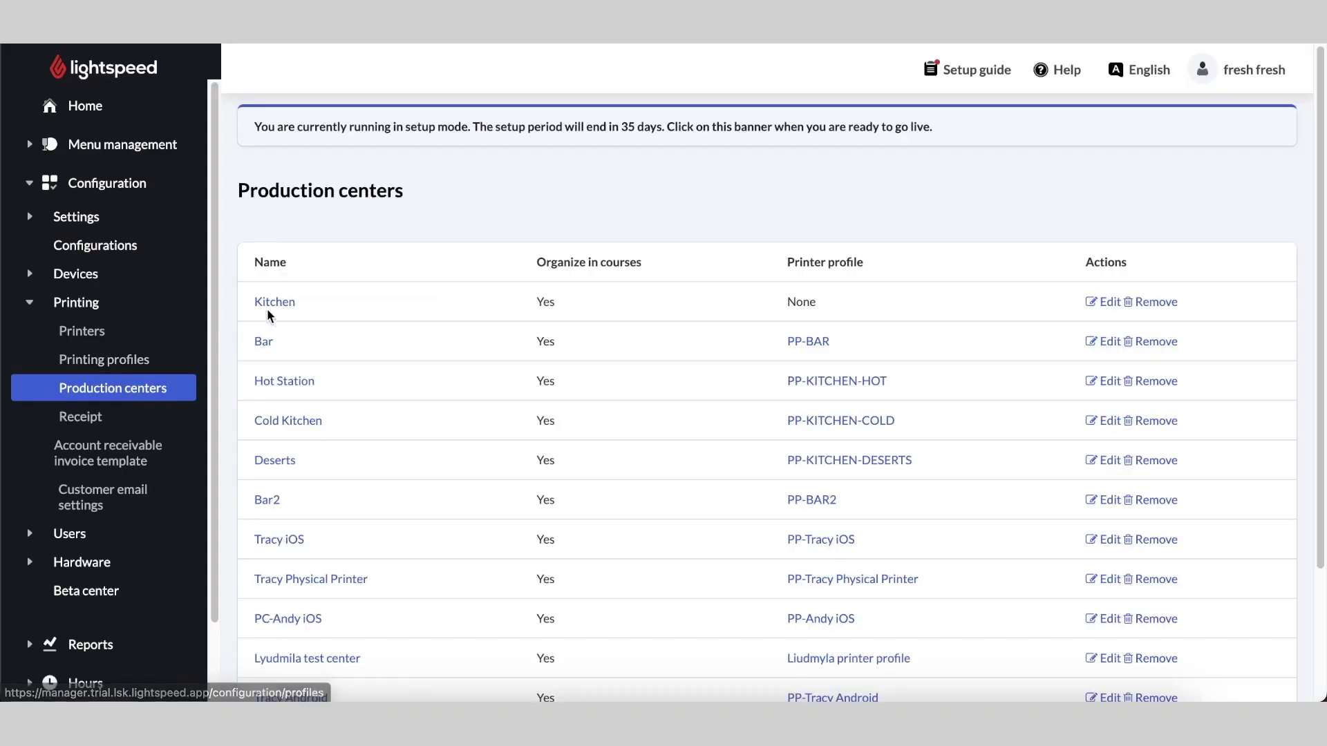
{"action": "scroll", "coordinate": [459, 279], "scroll_direction": "down", "scroll_amount": 3}
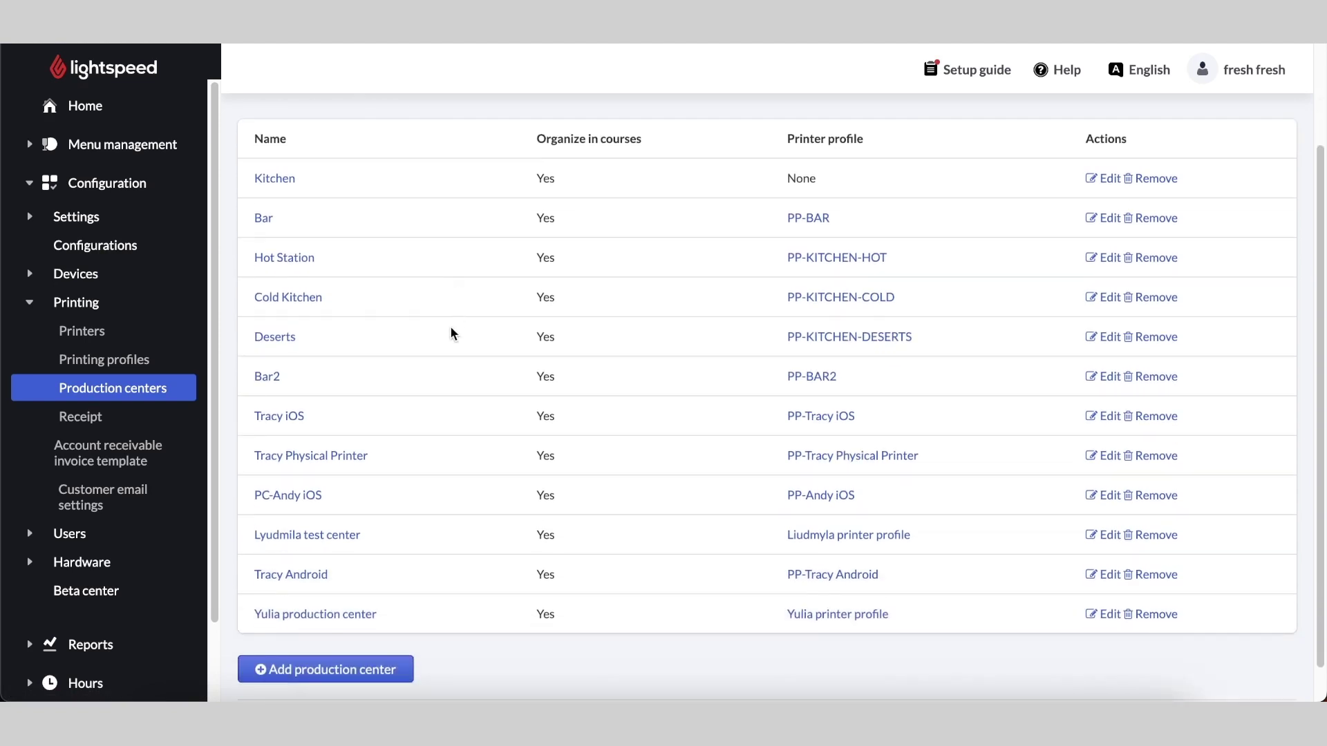
{"action": "left_click", "coordinate": [364, 631]}
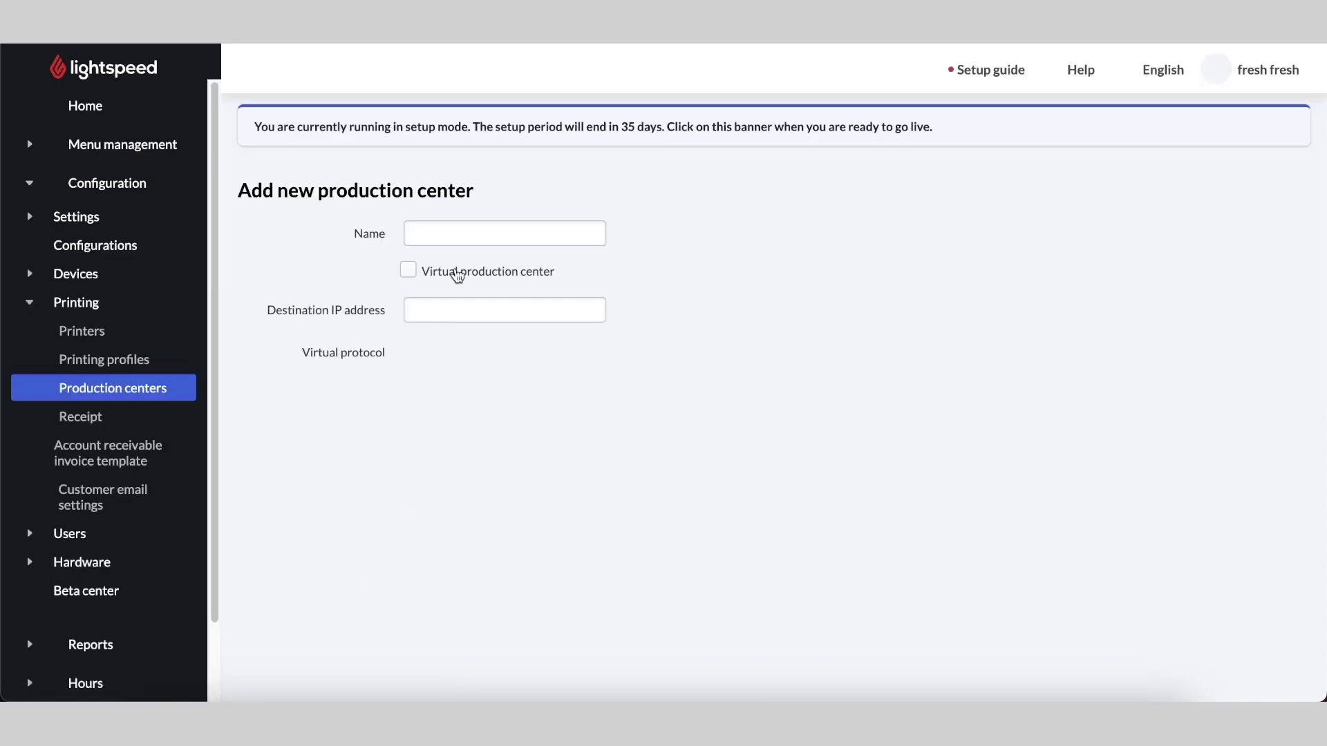
{"action": "left_click", "coordinate": [477, 225]}
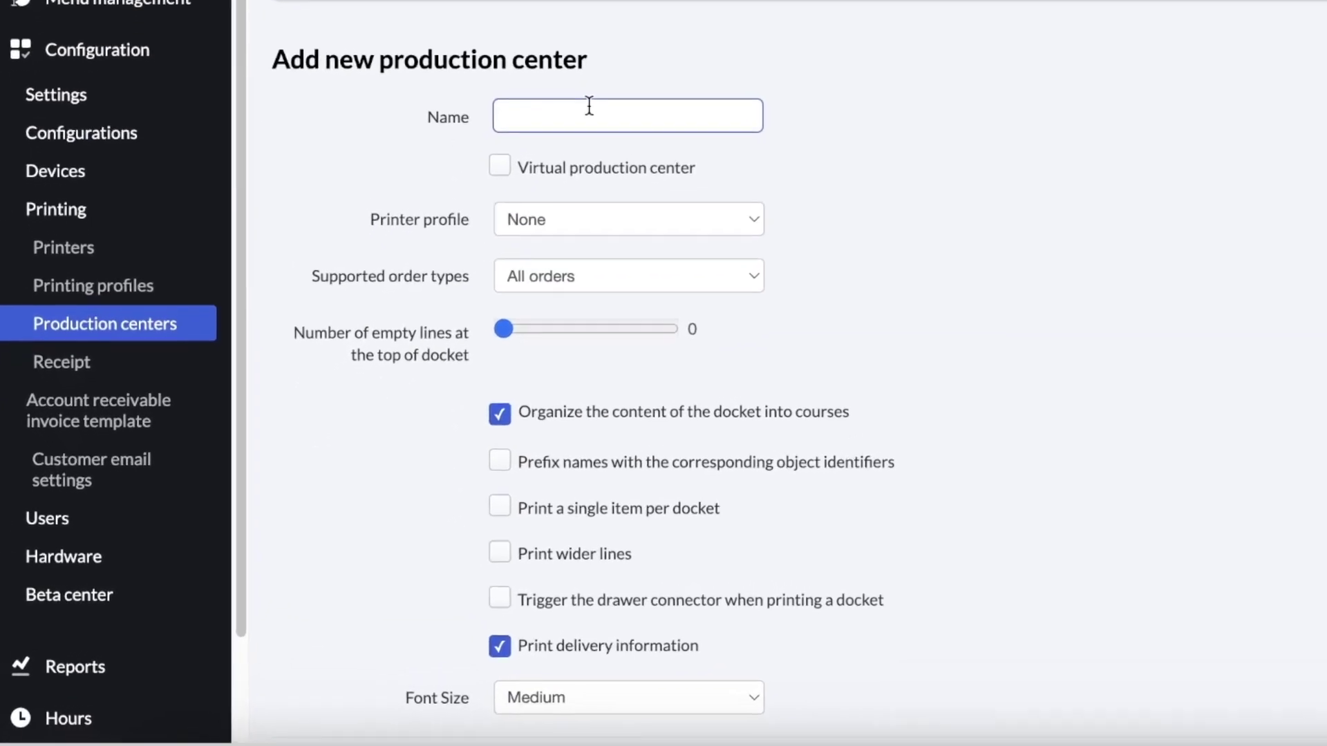
{"action": "type", "text": "PC-"}
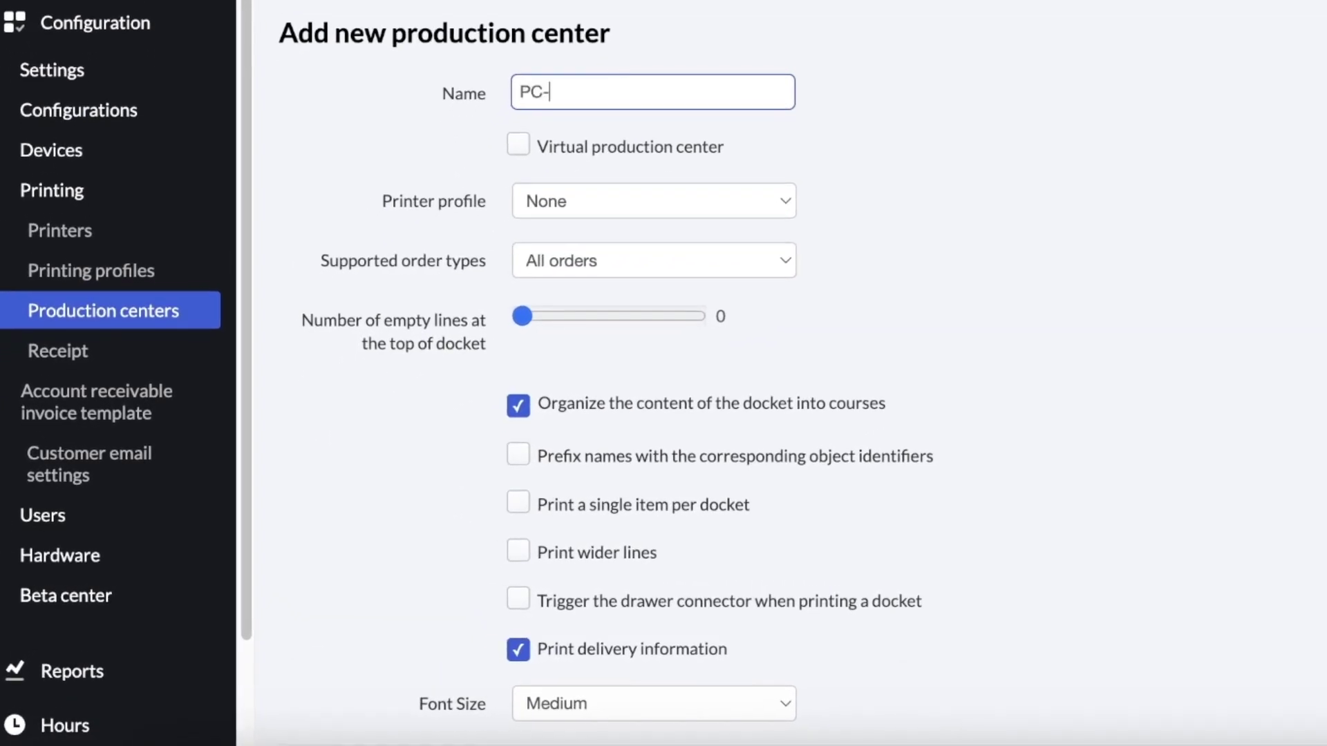
{"action": "type", "text": "Expo"}
- Give PC-Expo the PP-Expo printer profile and a Small docket font size
{"action": "left_click", "coordinate": [682, 201]}
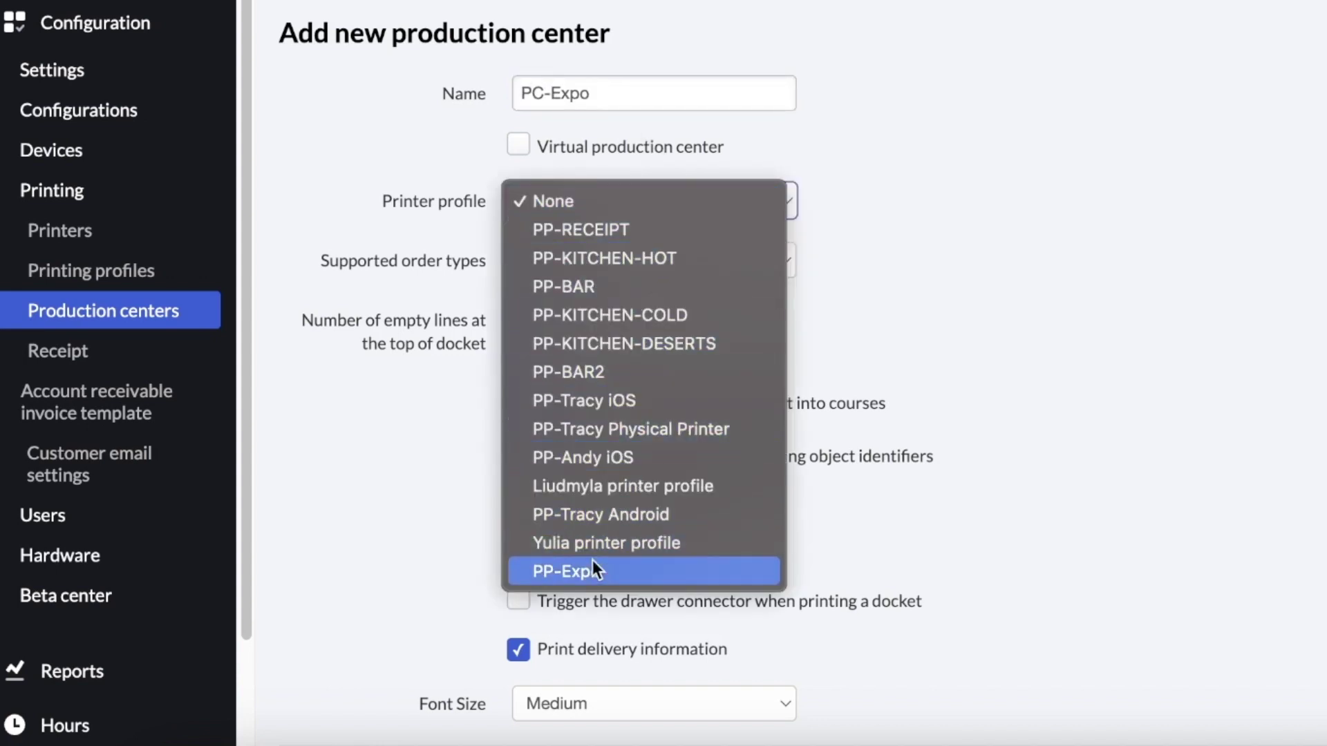
{"action": "left_click", "coordinate": [577, 570]}
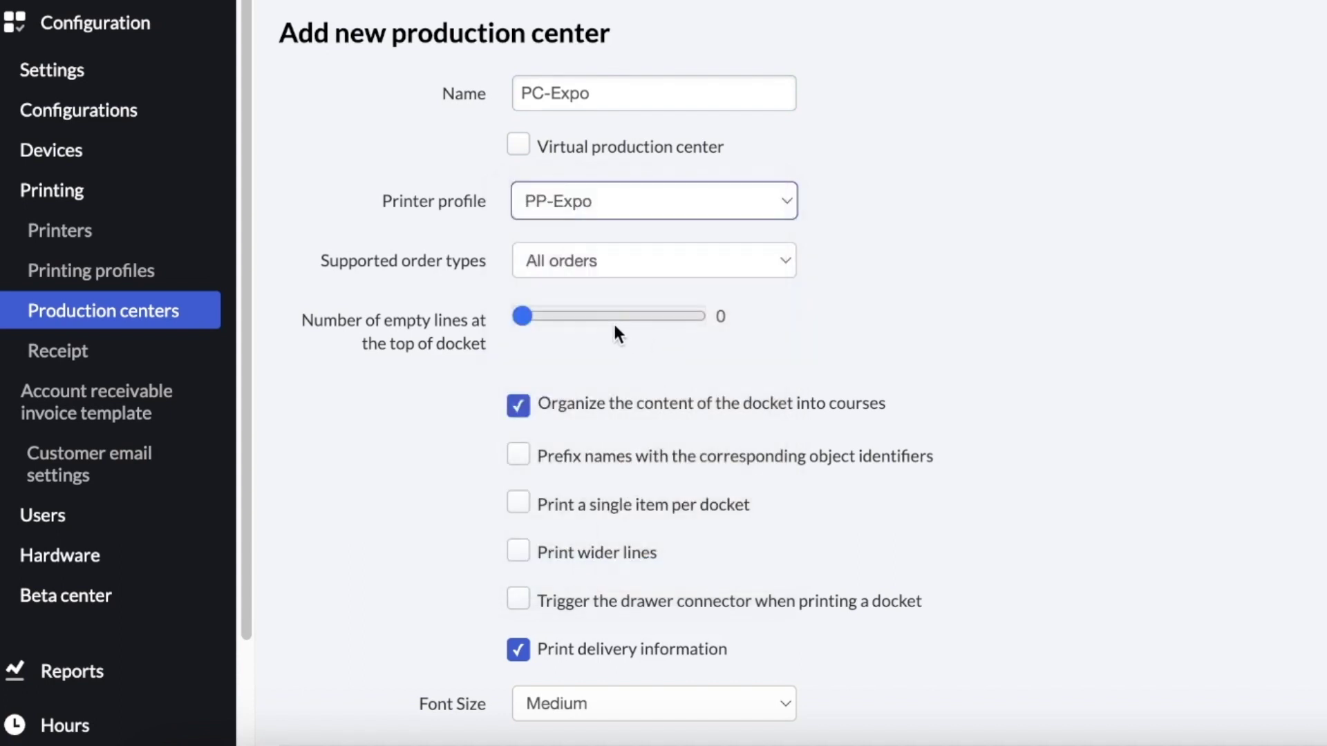
{"action": "scroll", "coordinate": [607, 335], "scroll_direction": "down", "scroll_amount": 1}
{"action": "scroll", "coordinate": [608, 340], "scroll_direction": "down", "scroll_amount": 1}
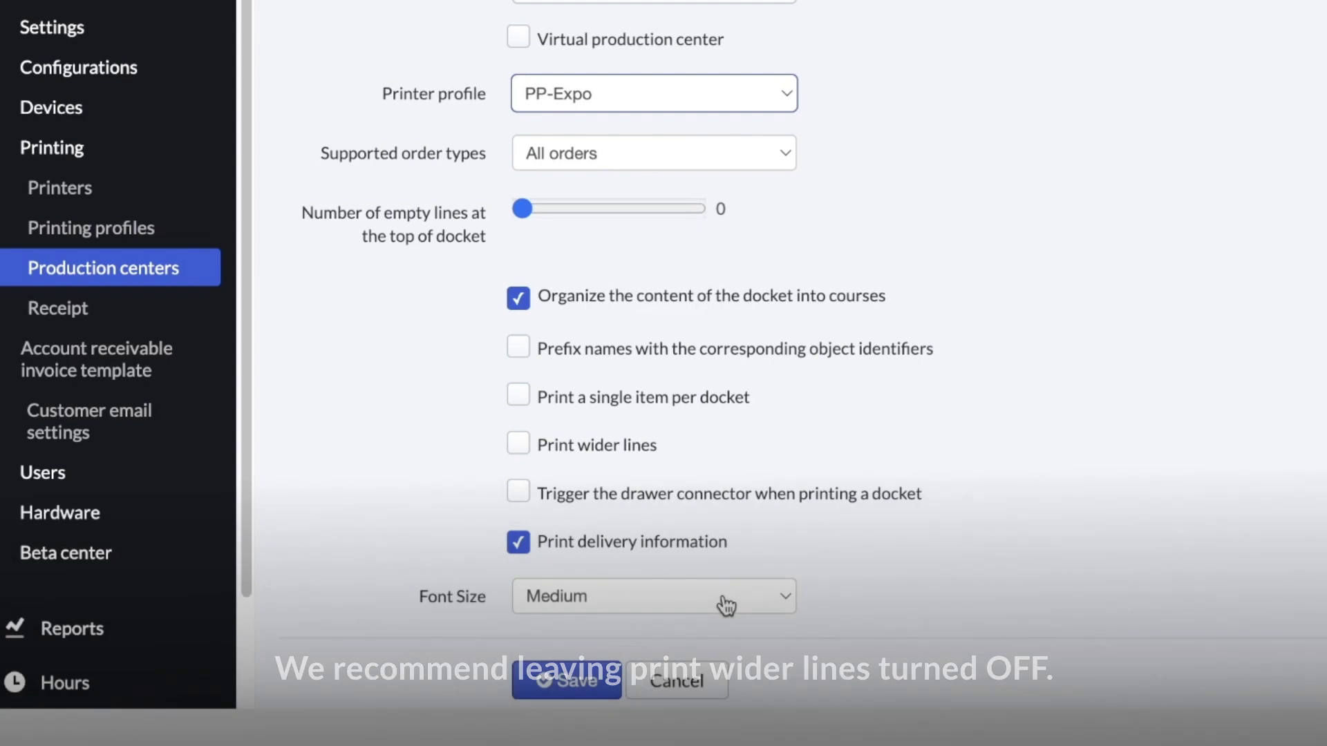
{"action": "left_click", "coordinate": [722, 604]}
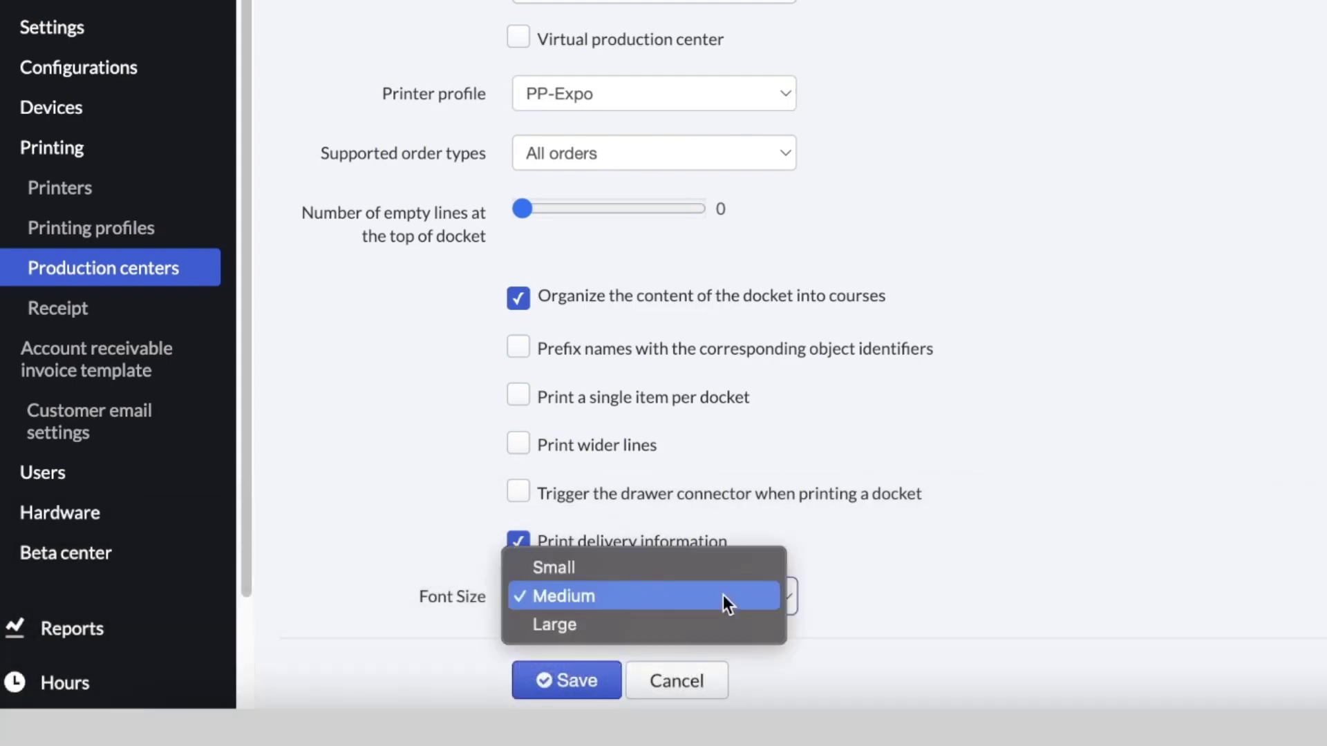
{"action": "left_click", "coordinate": [557, 566]}
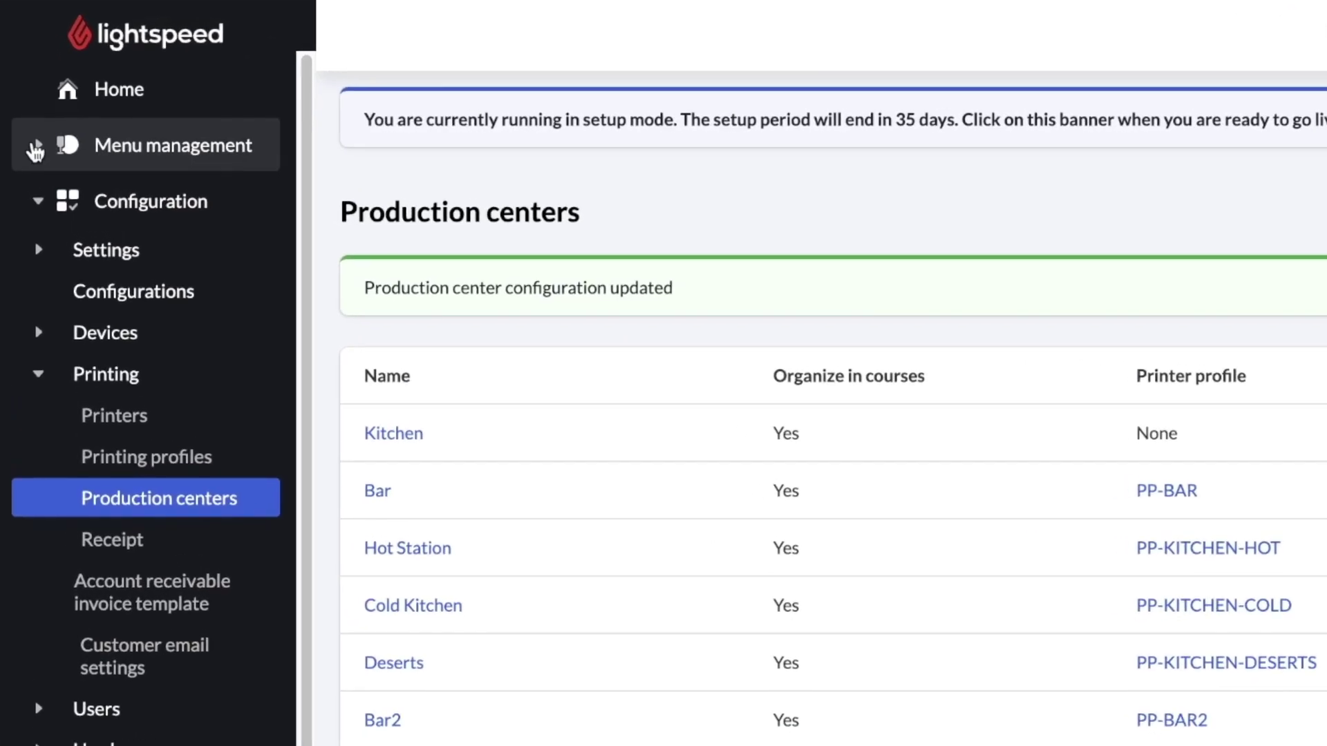
- Edit the Cold Drinks accounting group to also route items to PC-Expo, and save
{"action": "left_click", "coordinate": [31, 142]}
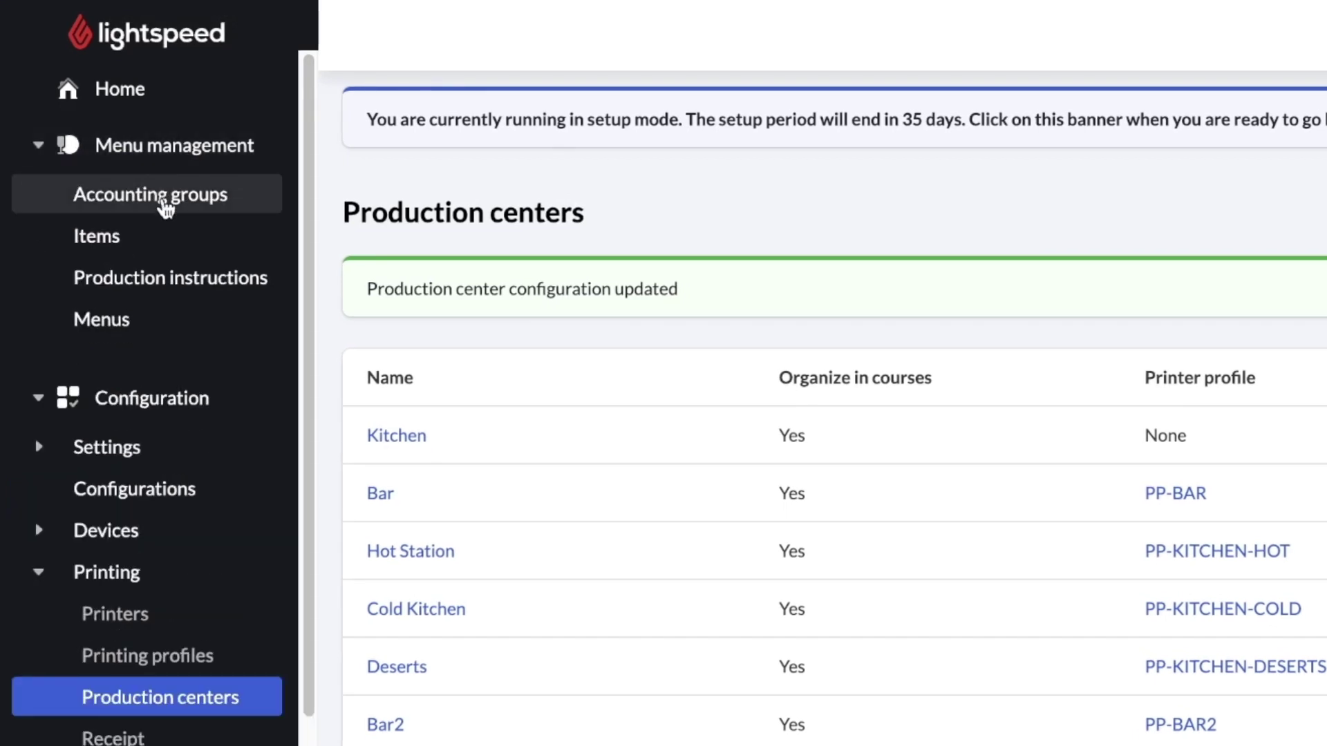
{"action": "left_click", "coordinate": [165, 201]}
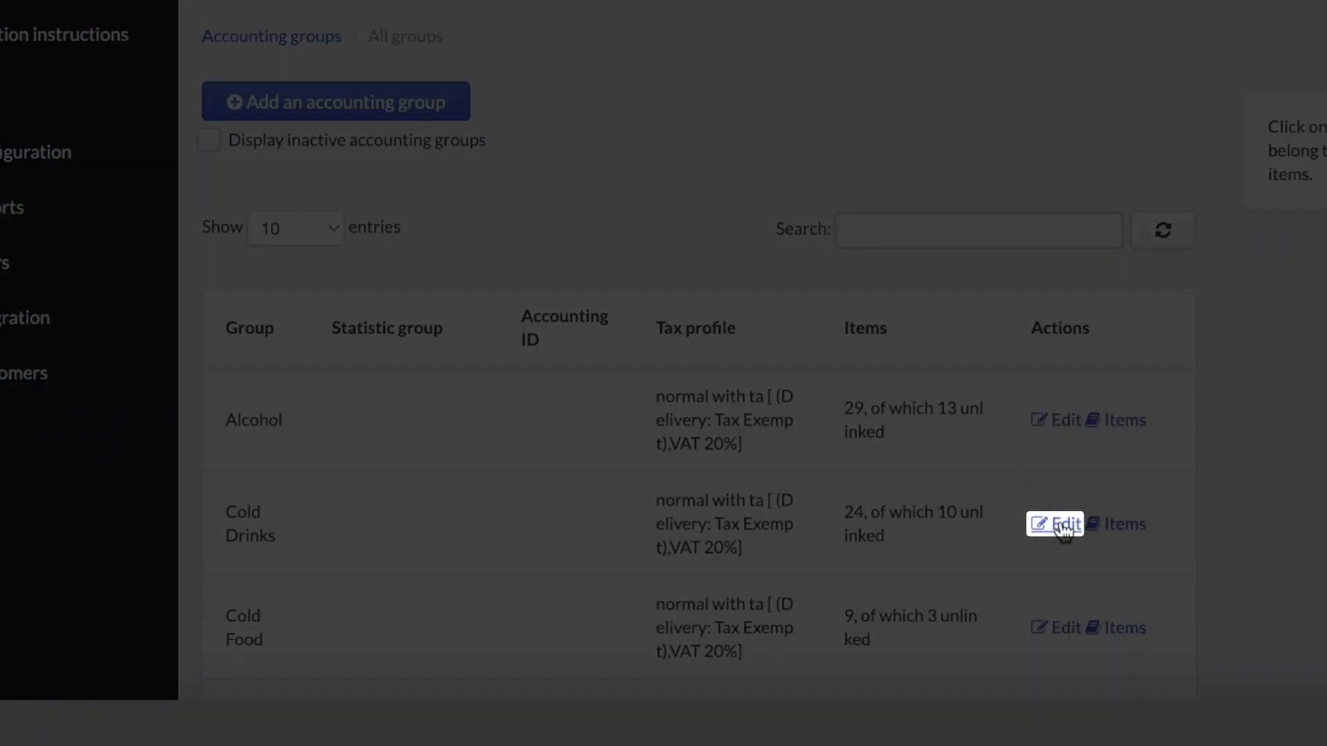
{"action": "left_click", "coordinate": [1063, 526]}
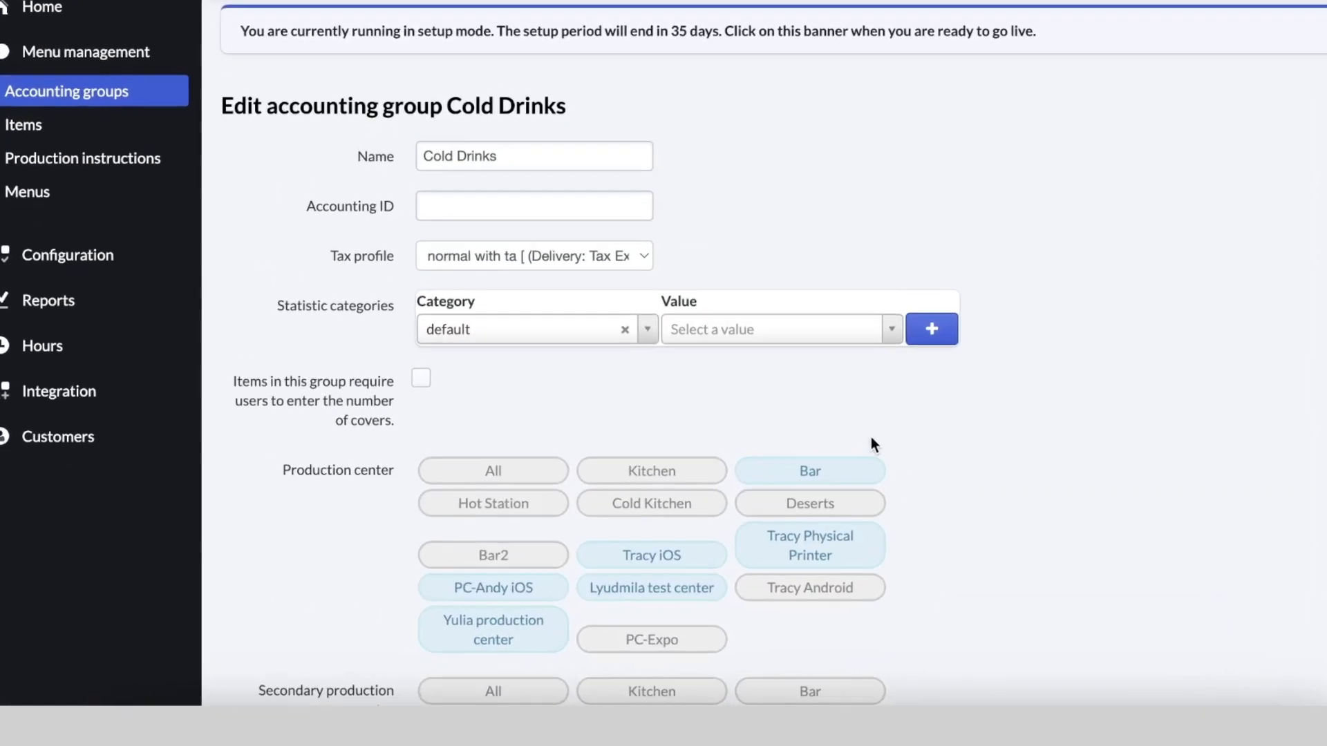
{"action": "scroll", "coordinate": [687, 278], "scroll_direction": "down", "scroll_amount": 1}
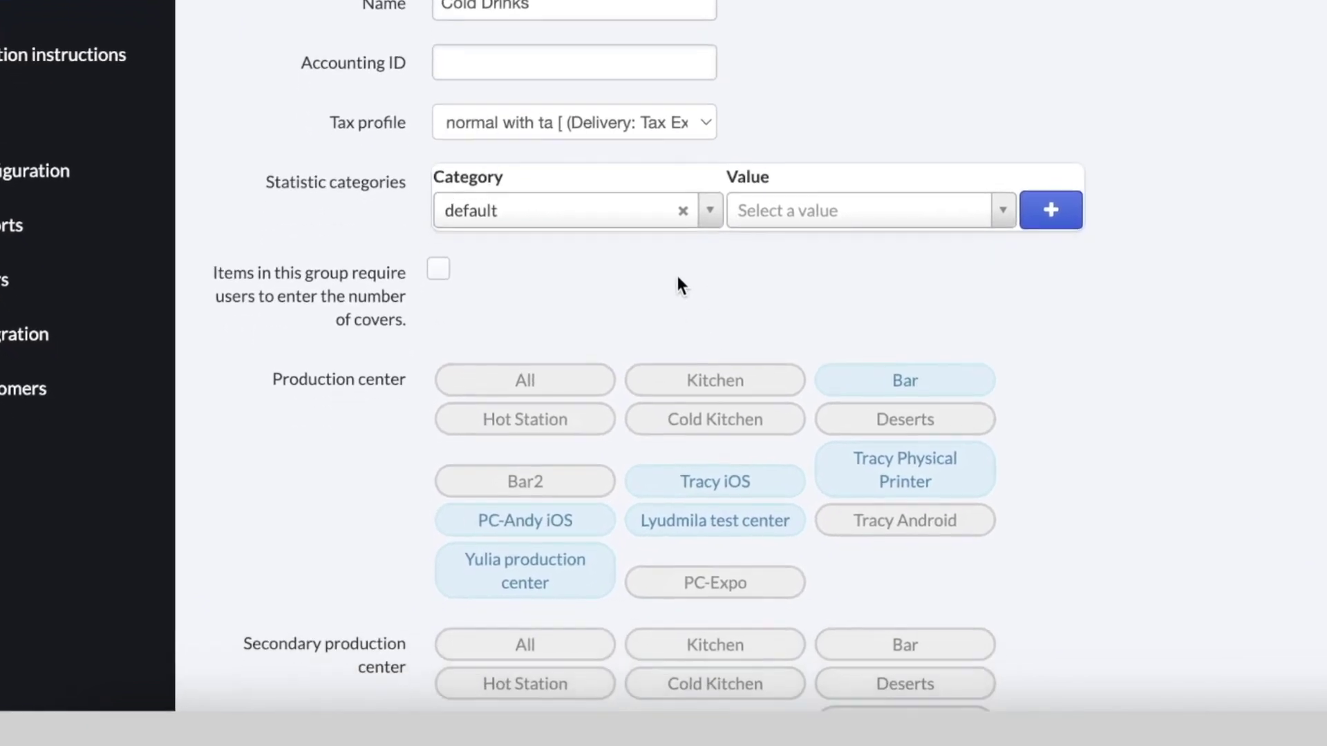
{"action": "left_click", "coordinate": [715, 587]}
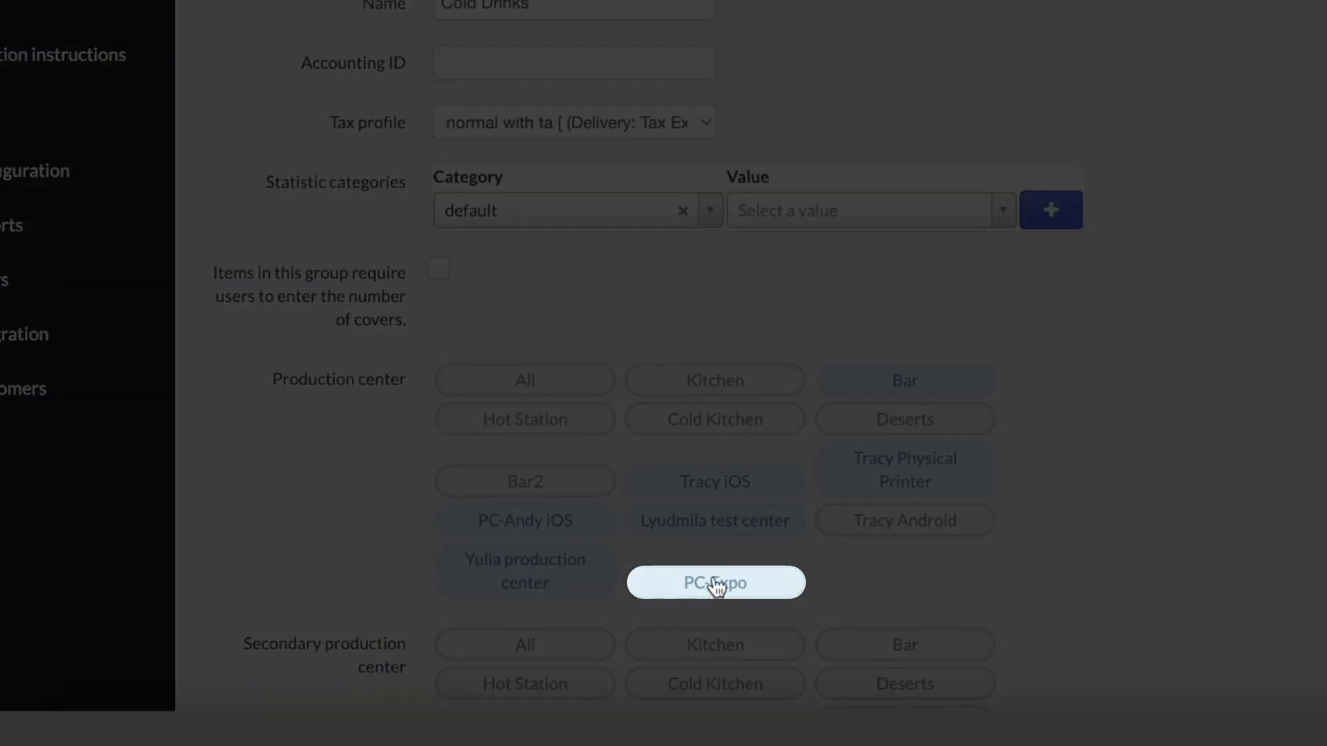
{"action": "scroll", "coordinate": [331, 491], "scroll_direction": "down", "scroll_amount": 1}
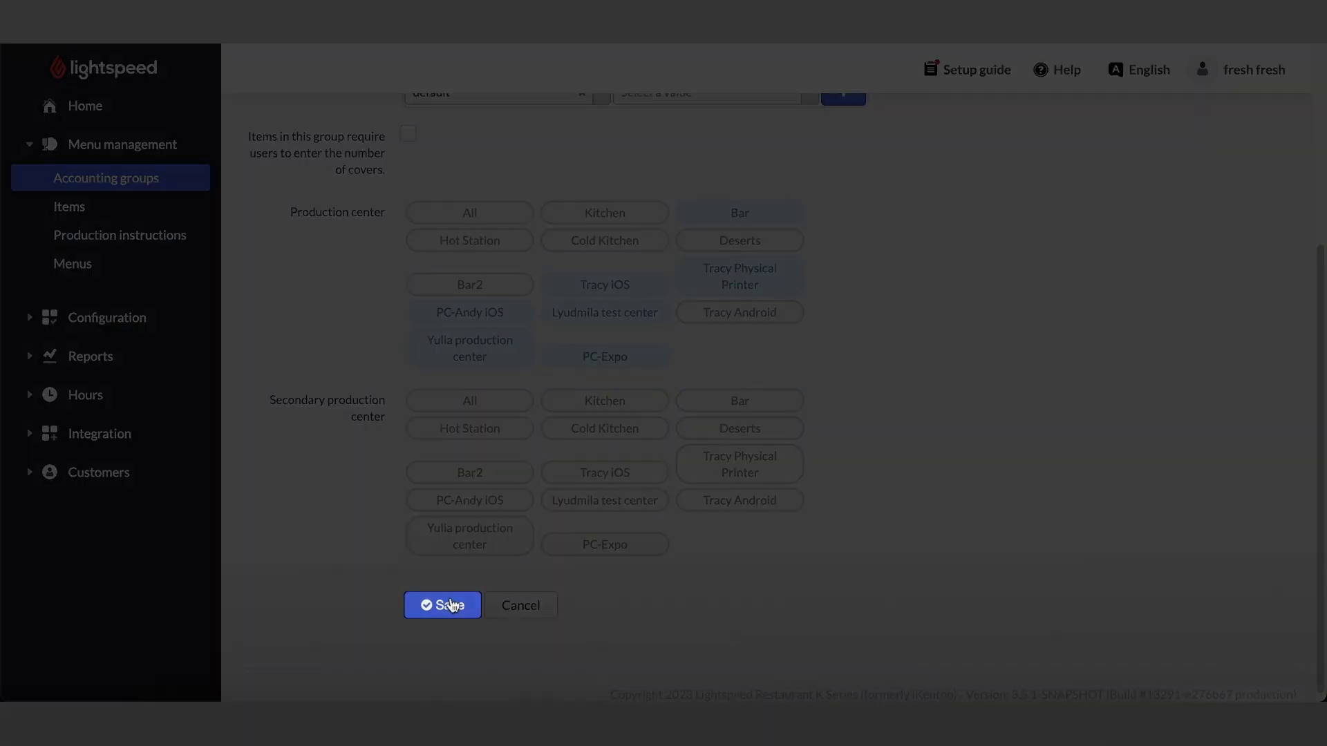
{"action": "left_click", "coordinate": [451, 605]}
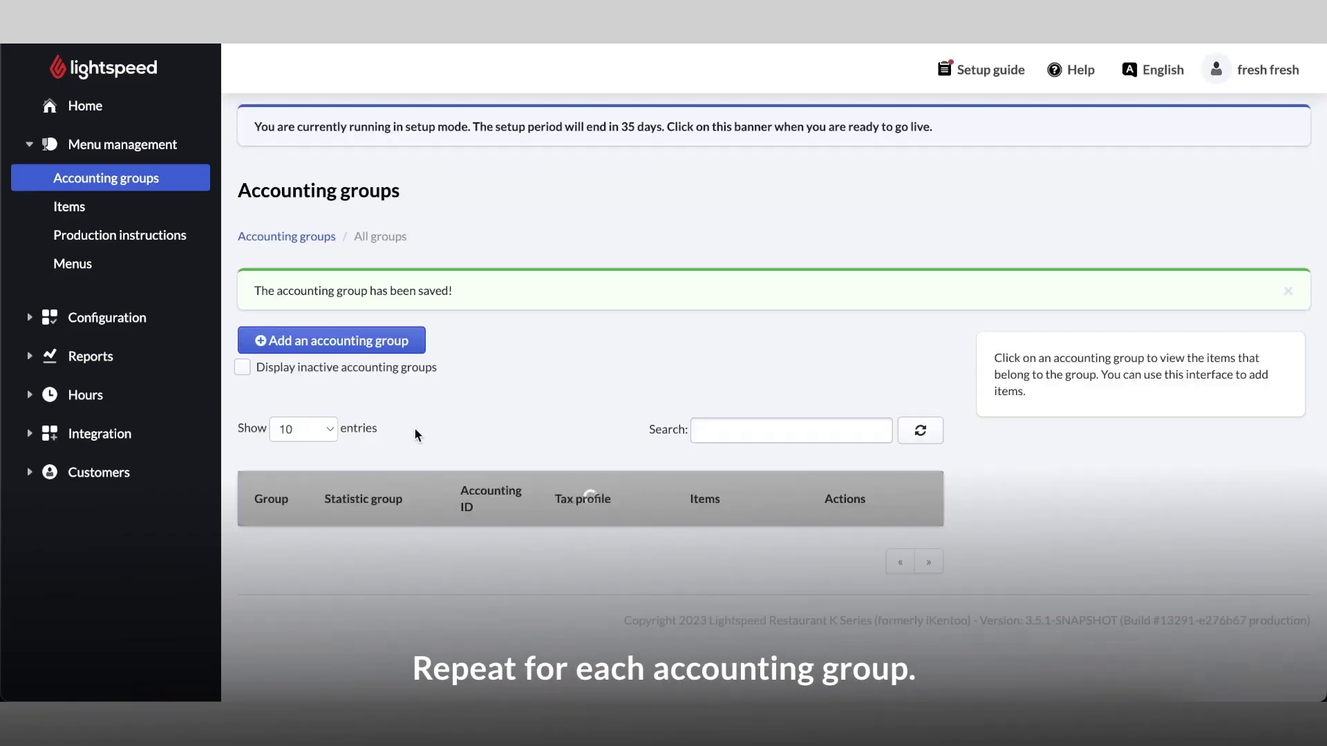
{"action": "scroll", "coordinate": [485, 433], "scroll_direction": "down", "scroll_amount": 2}
{"action": "scroll", "coordinate": [485, 434], "scroll_direction": "down", "scroll_amount": 8}
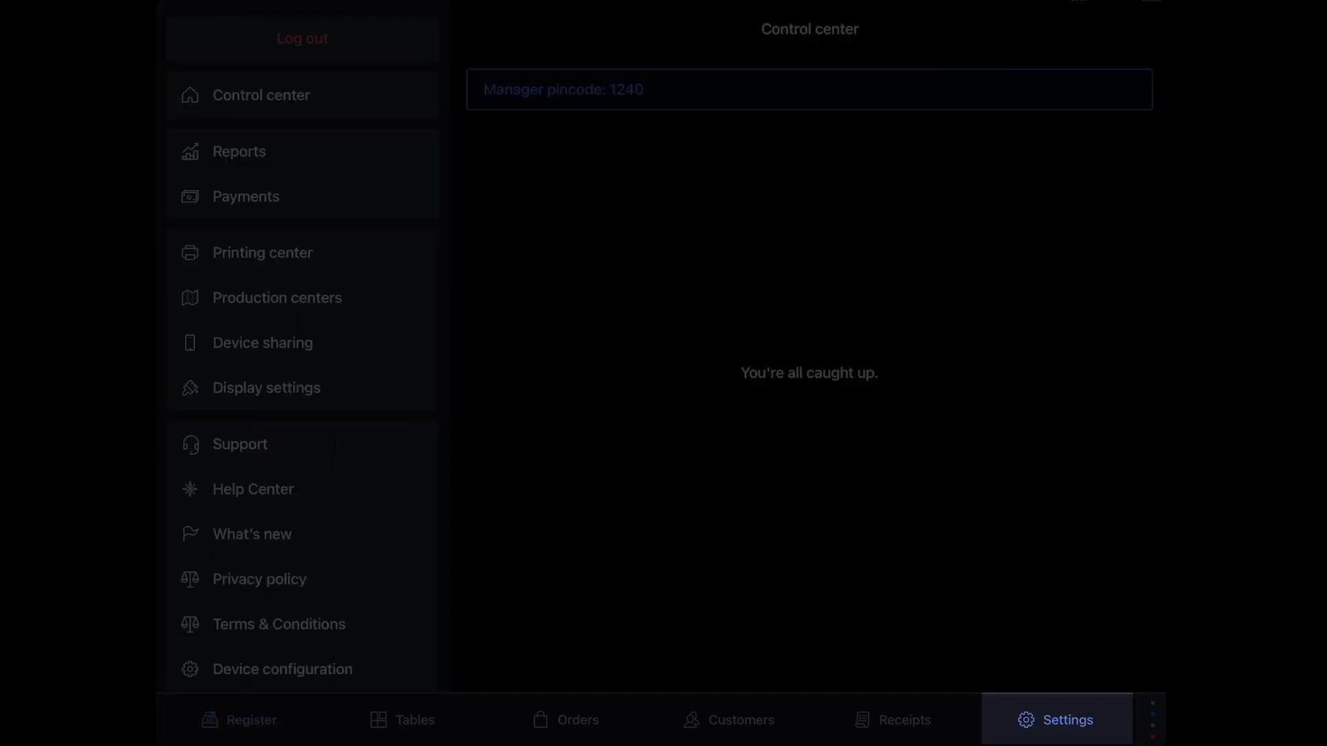
- Open the Printing center and send a test print to the Expo printer
{"action": "left_click", "coordinate": [263, 252]}
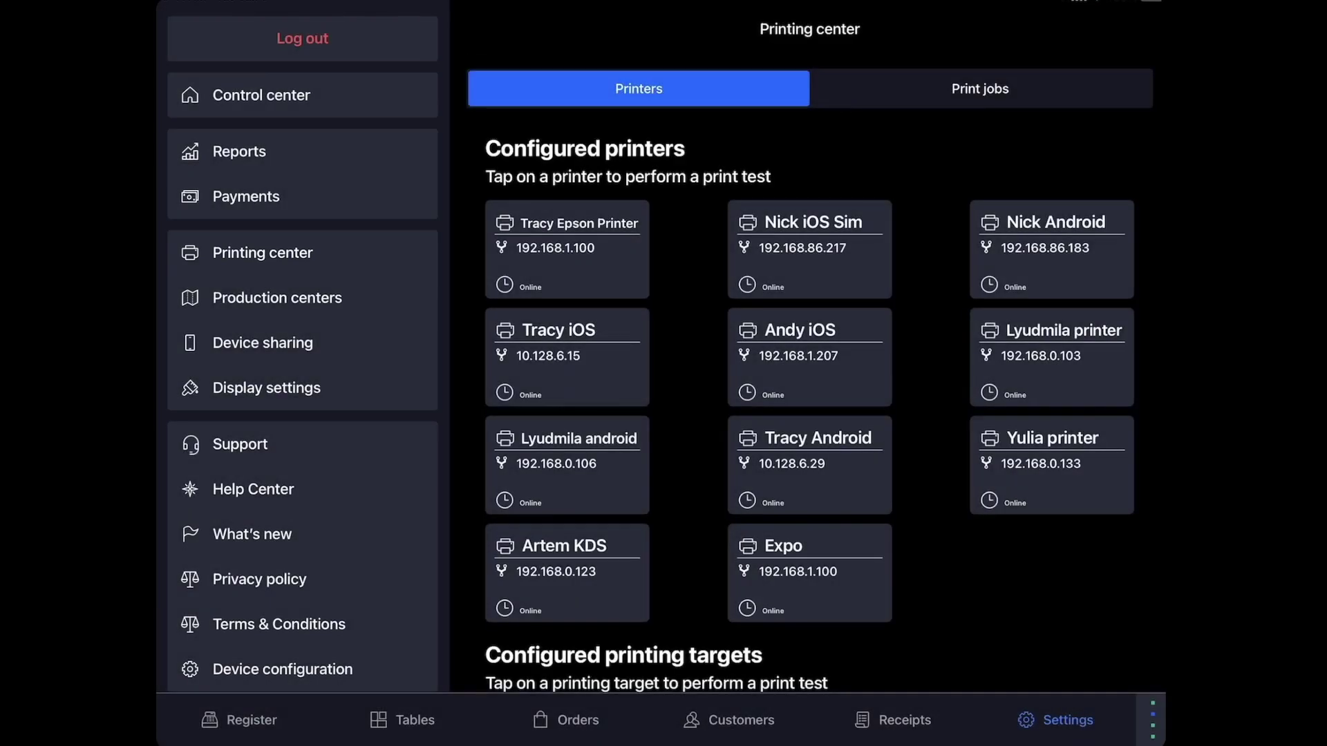
{"action": "left_click", "coordinate": [809, 572]}
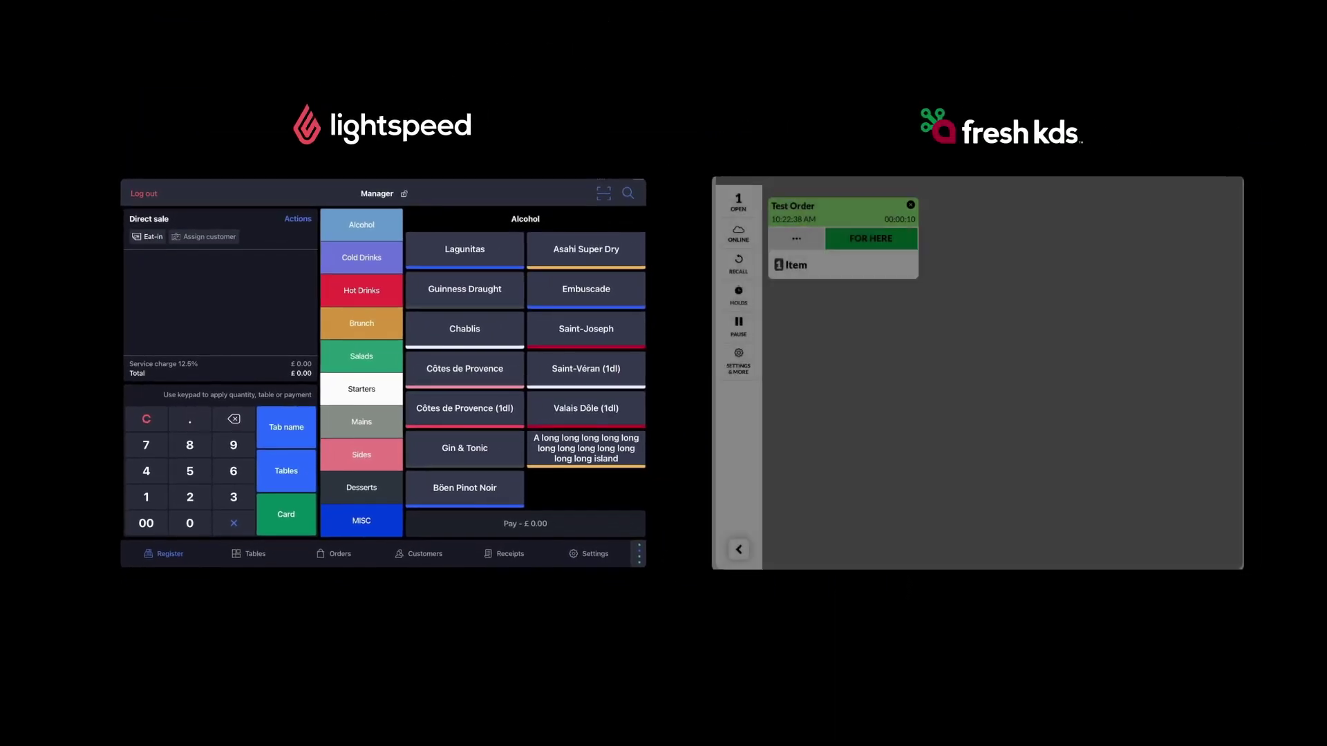
- Ring up one Iced Tea from Cold Drinks and go to payment
{"action": "left_click", "coordinate": [366, 255]}
{"action": "left_click", "coordinate": [465, 270]}
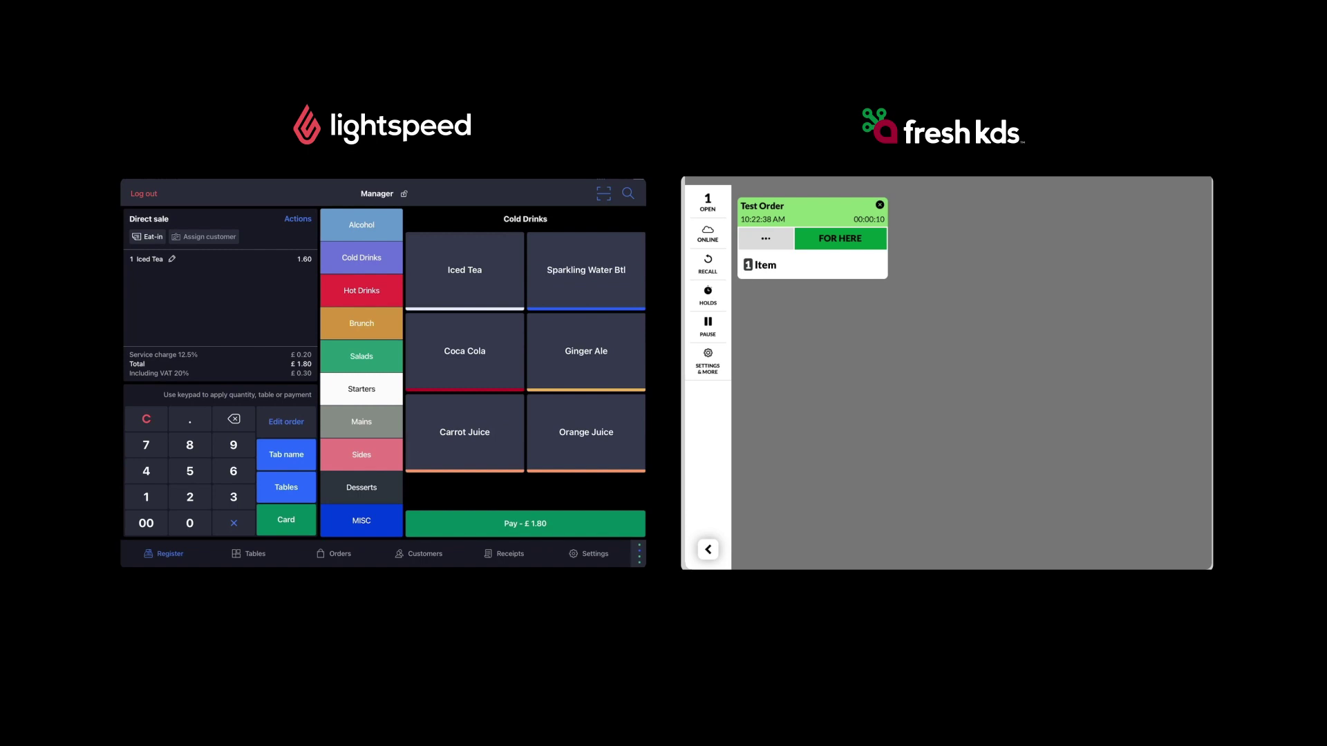
{"action": "left_click", "coordinate": [526, 523]}
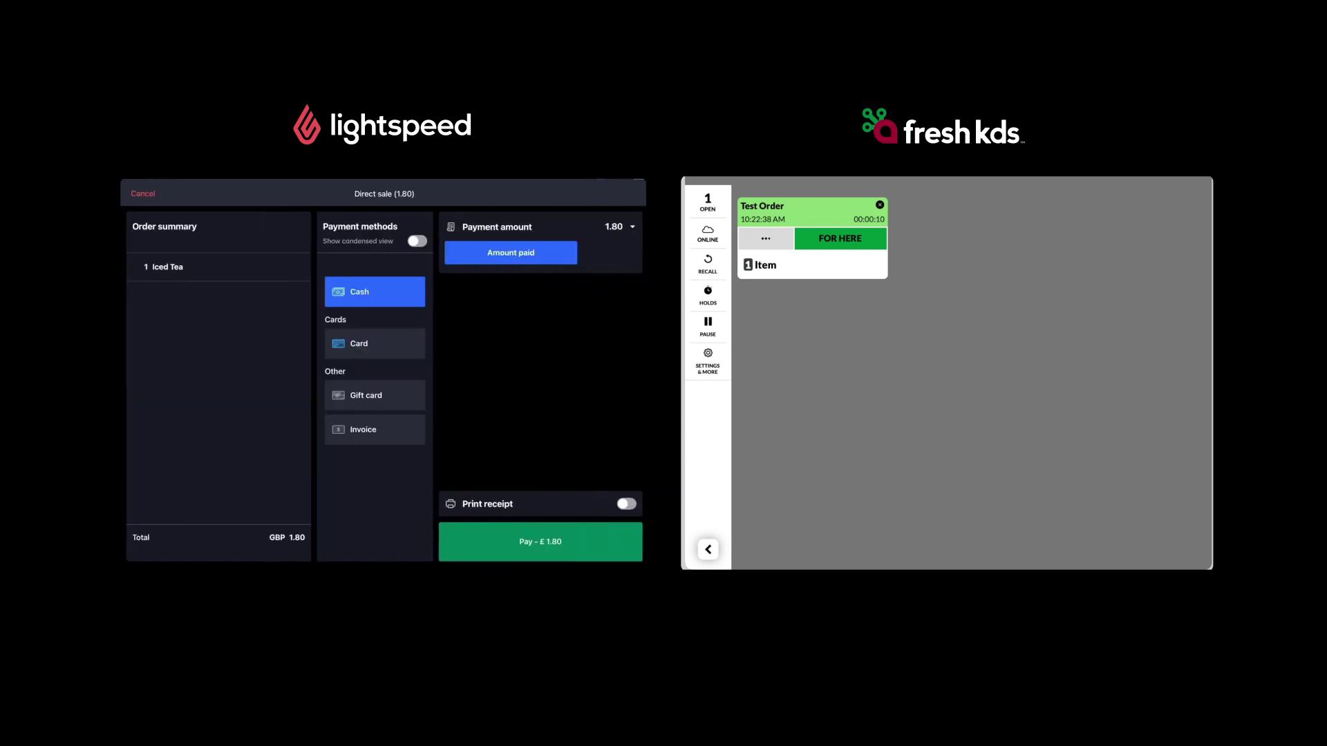